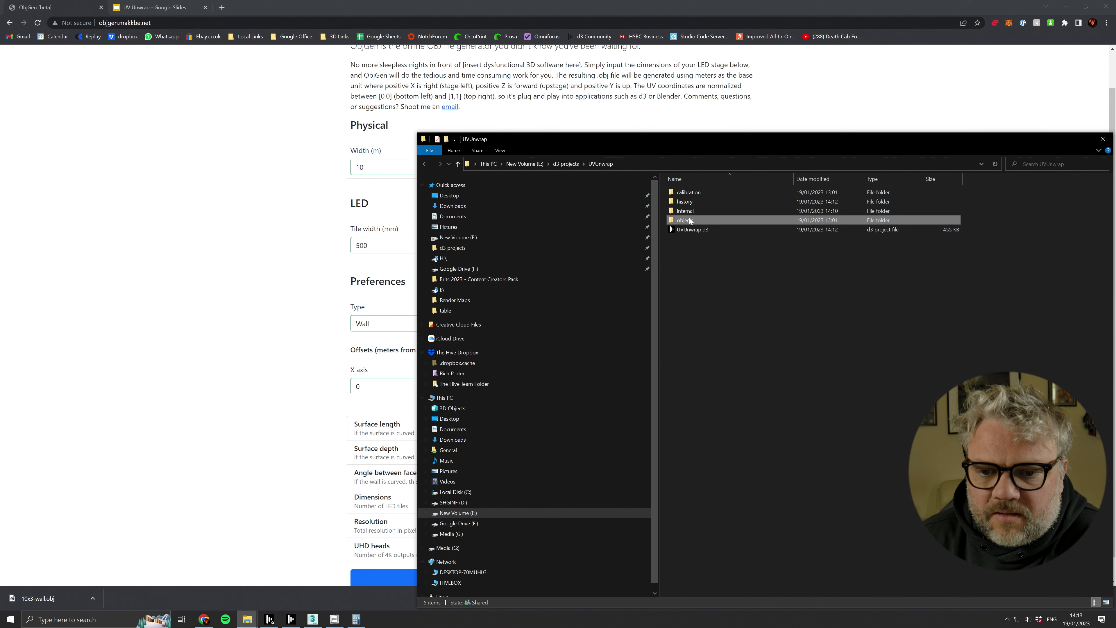
Paste 10x3-wall.obj into the Mesh folder inside the UVUnwrap project's objects folder.
double_click(689, 219)
double_click(685, 219)
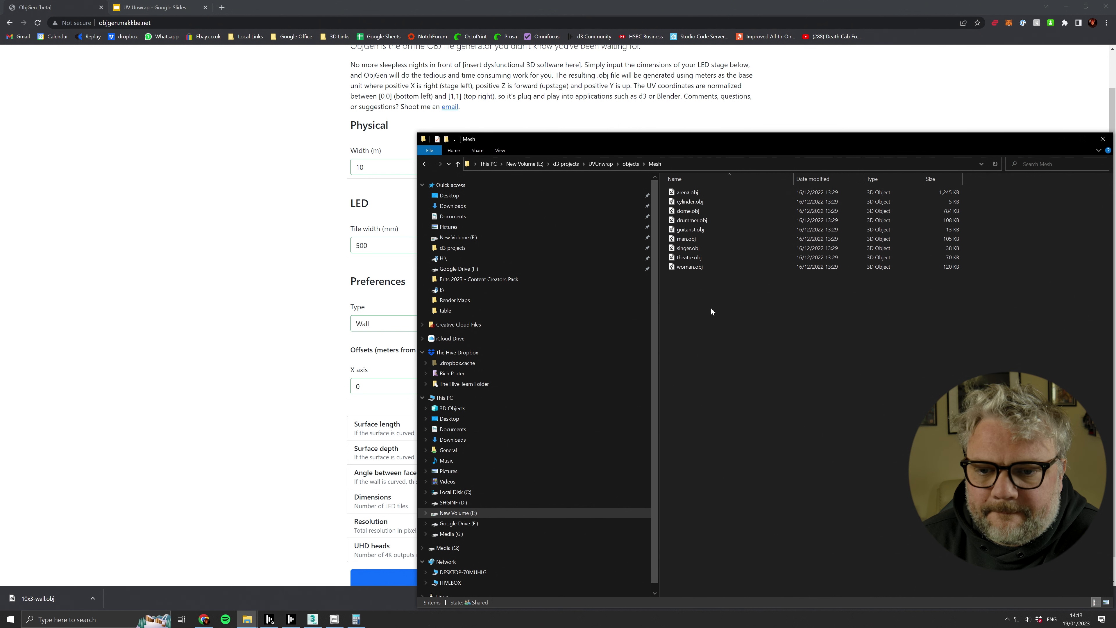
right_click(698, 335)
left_click(719, 396)
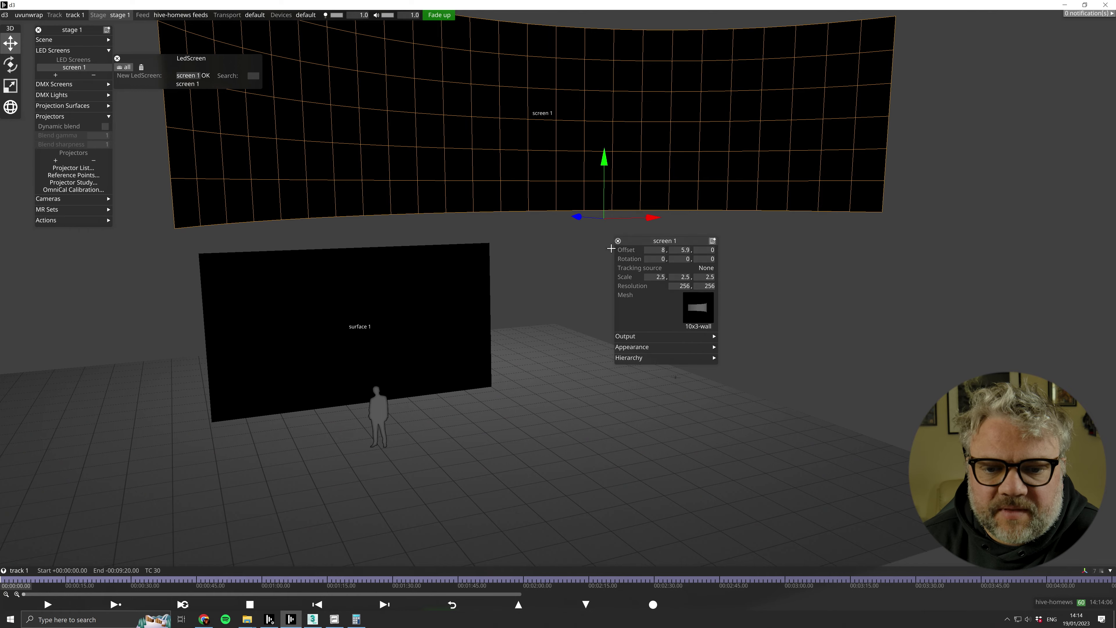
Add a Video layer at the start of track 1 in the d3 project.
left_click_drag(423, 308, 379, 310)
scroll(448, 275, "down", 2)
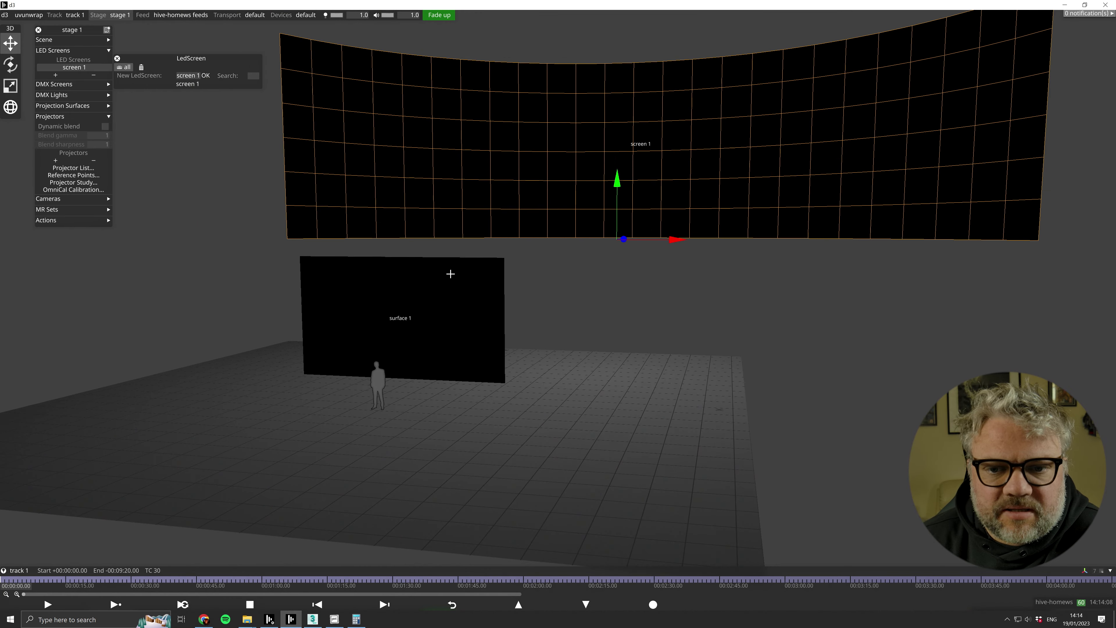
middle_click_drag(448, 275, 347, 359)
mouse_move(332, 386)
left_mouse_down()
mouse_move(410, 338)
mouse_move(375, 345)
mouse_move(336, 374)
left_mouse_up()
right_click(80, 579)
type("v")
key("Return")
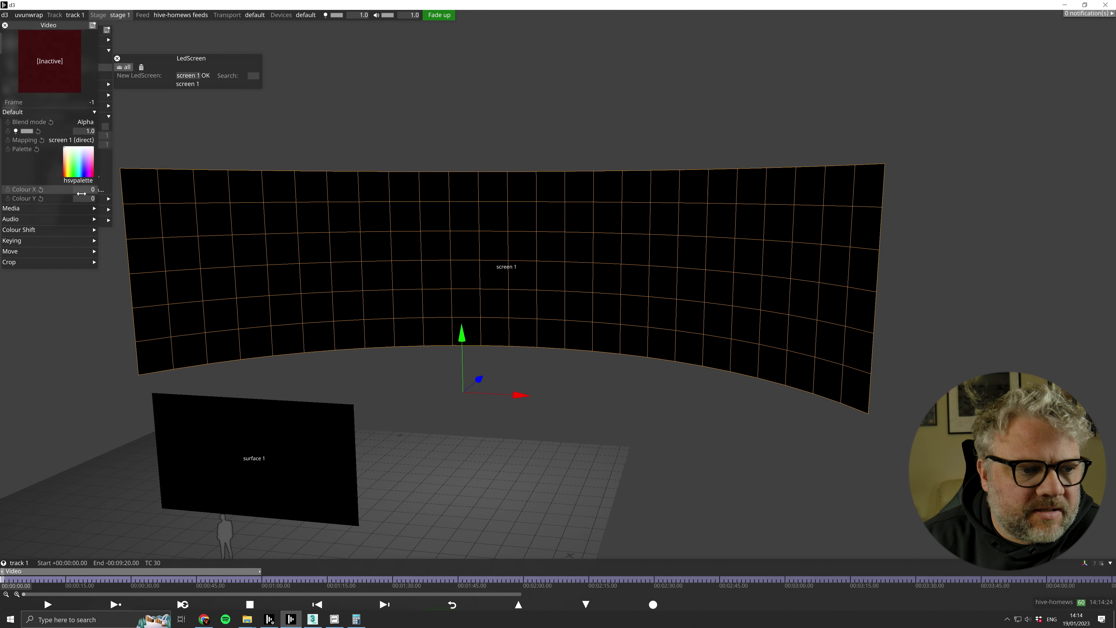
Assign the d3_color_16-9.png test pattern as the Video layer's media.
left_click(46, 208)
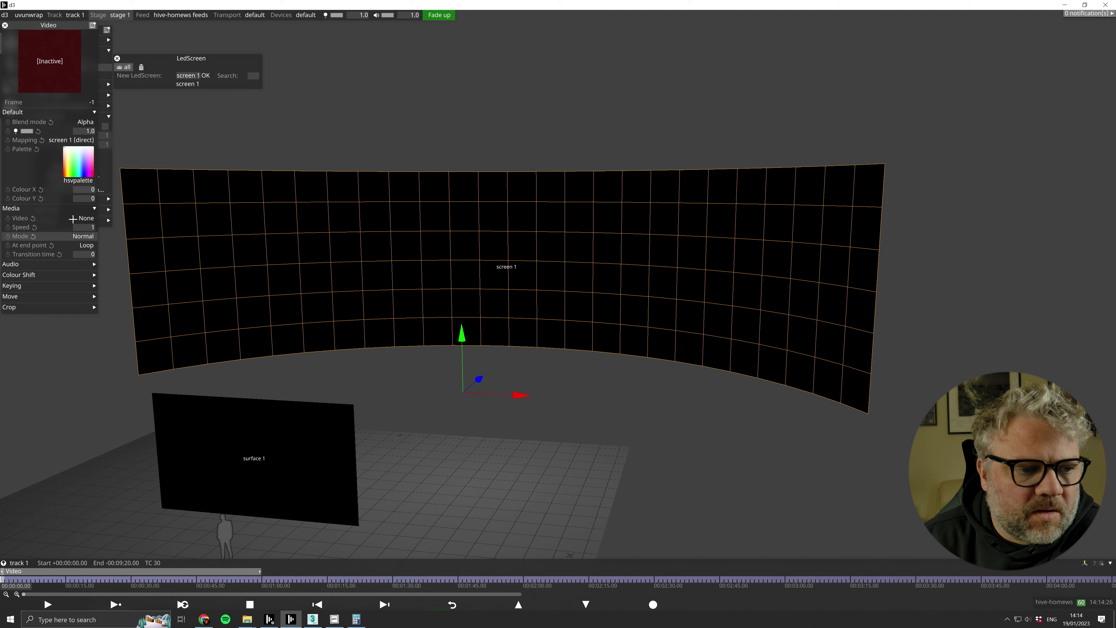
left_click(79, 218)
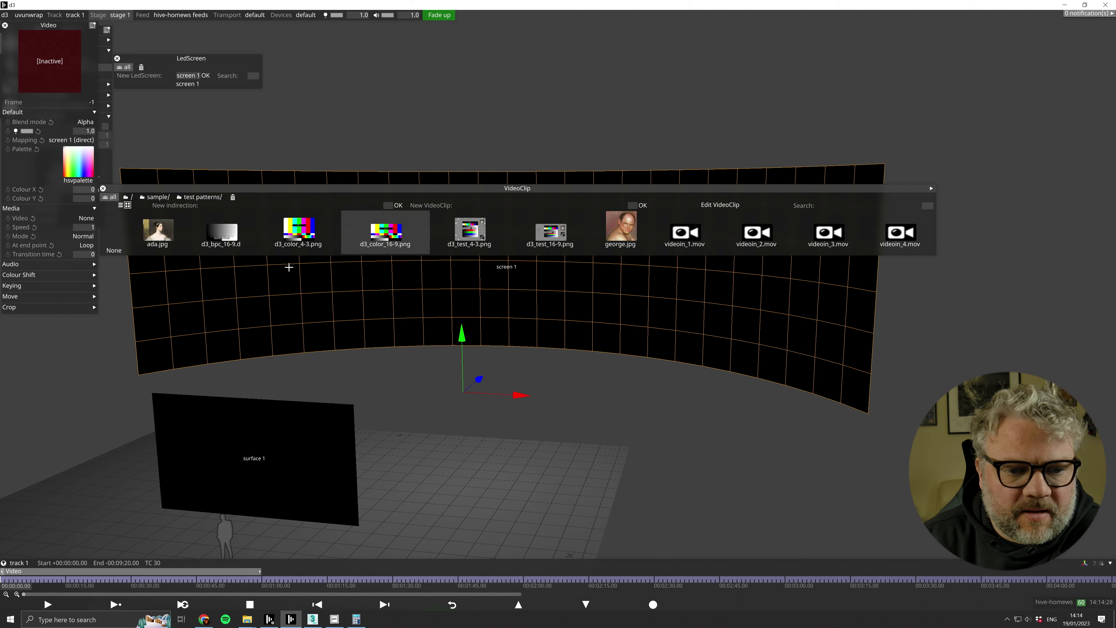
left_click(360, 229)
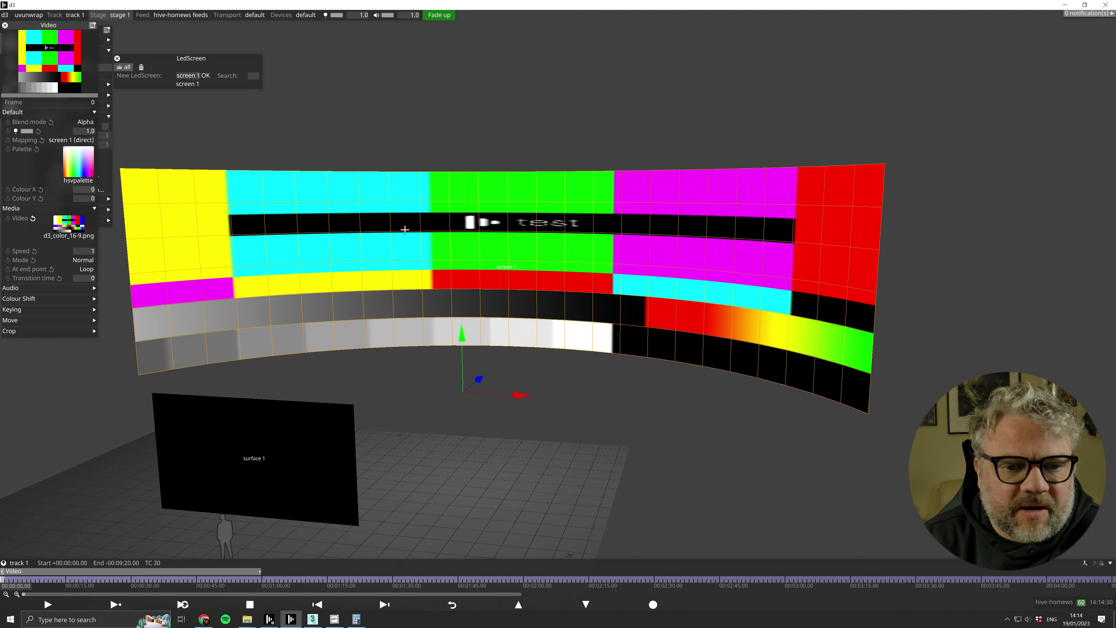
Set screen 1's resolution to 1920 by 1920/3.333 and move its settings window clear of the wall.
left_click(496, 239)
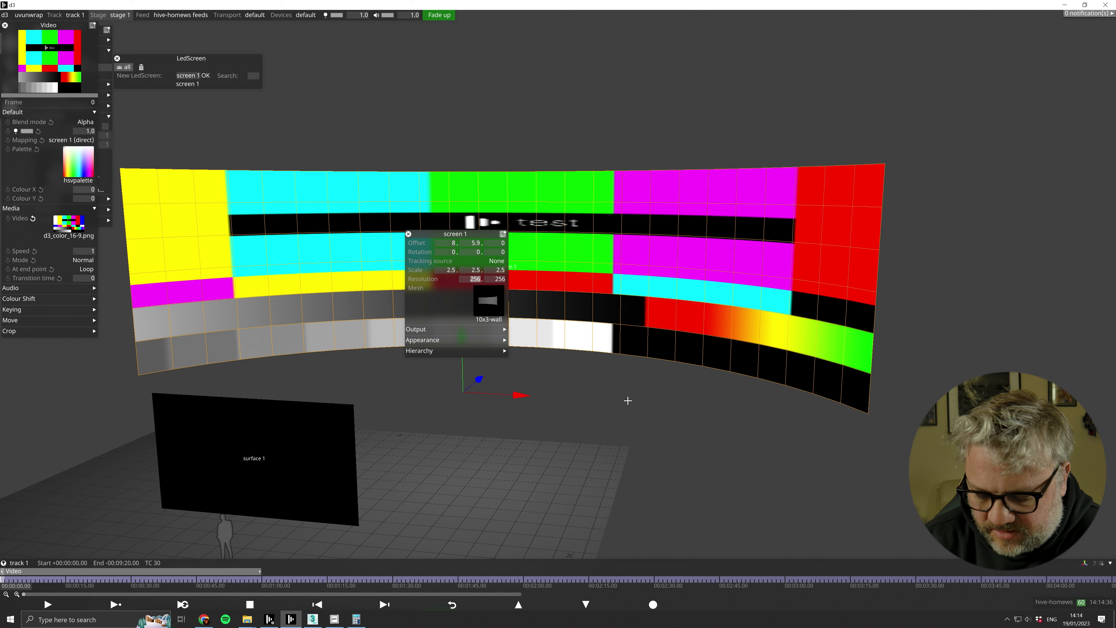
type("1920")
key("Tab")
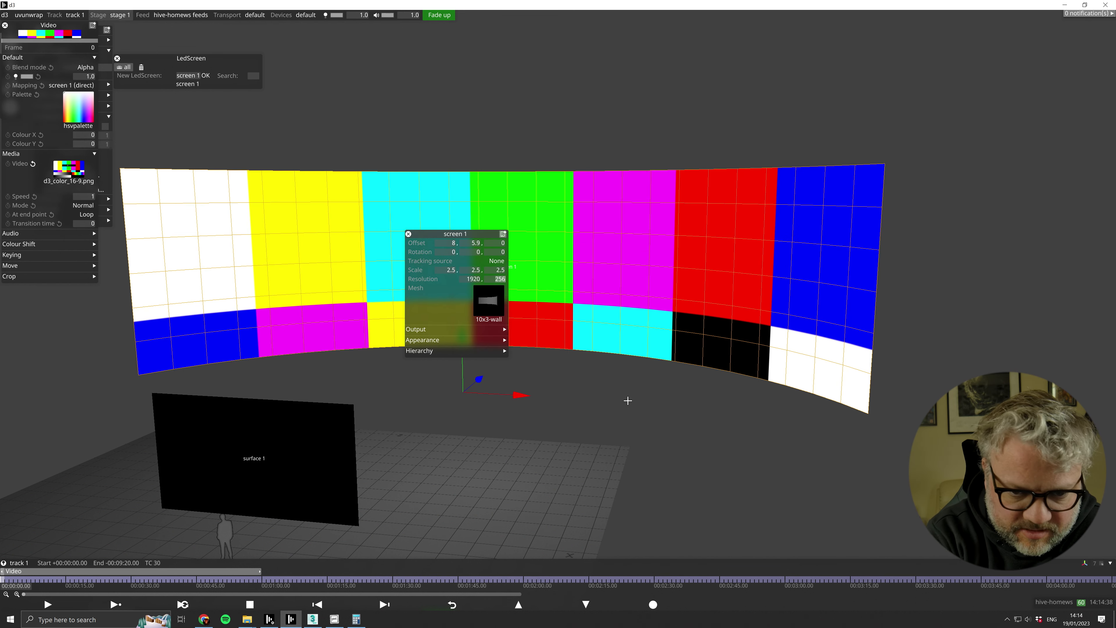
type("19")
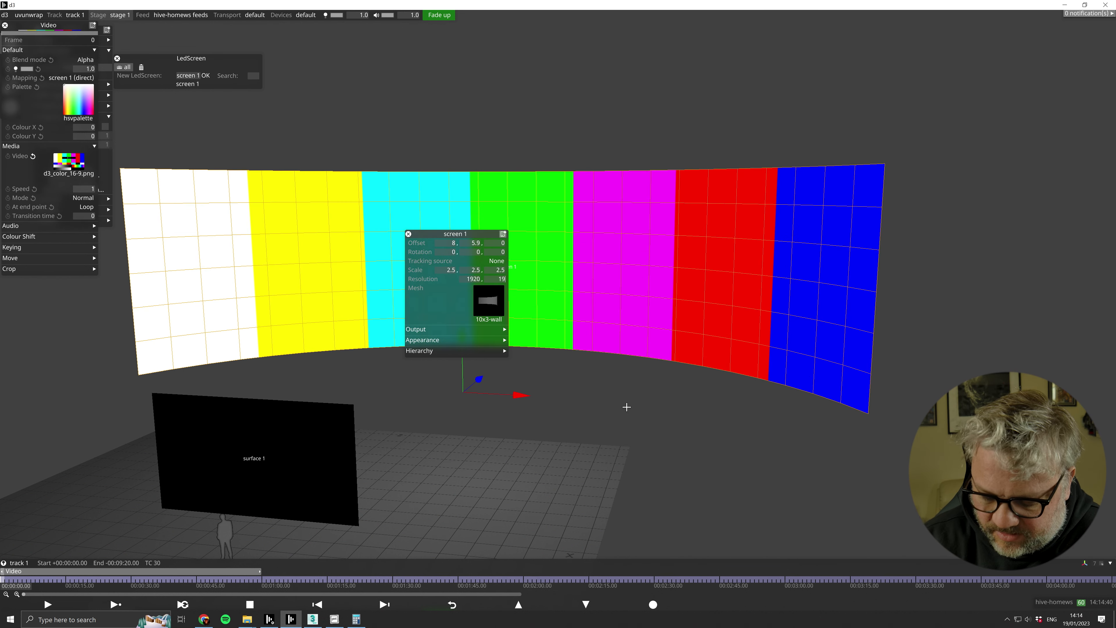
type("20/3.333")
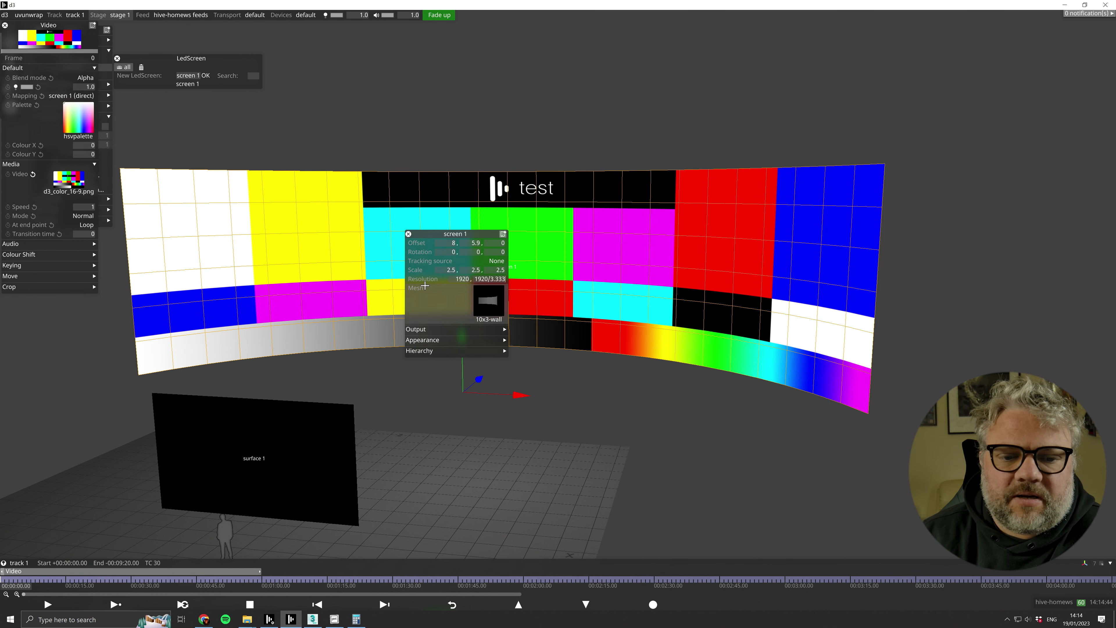
key("Return")
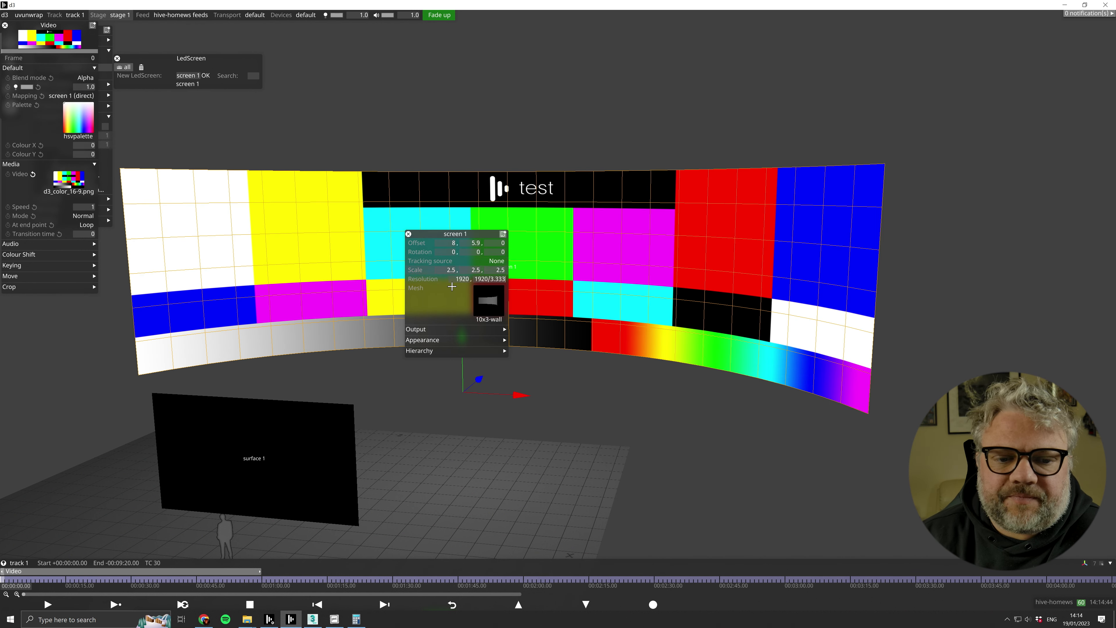
left_click_drag(456, 268, 564, 70)
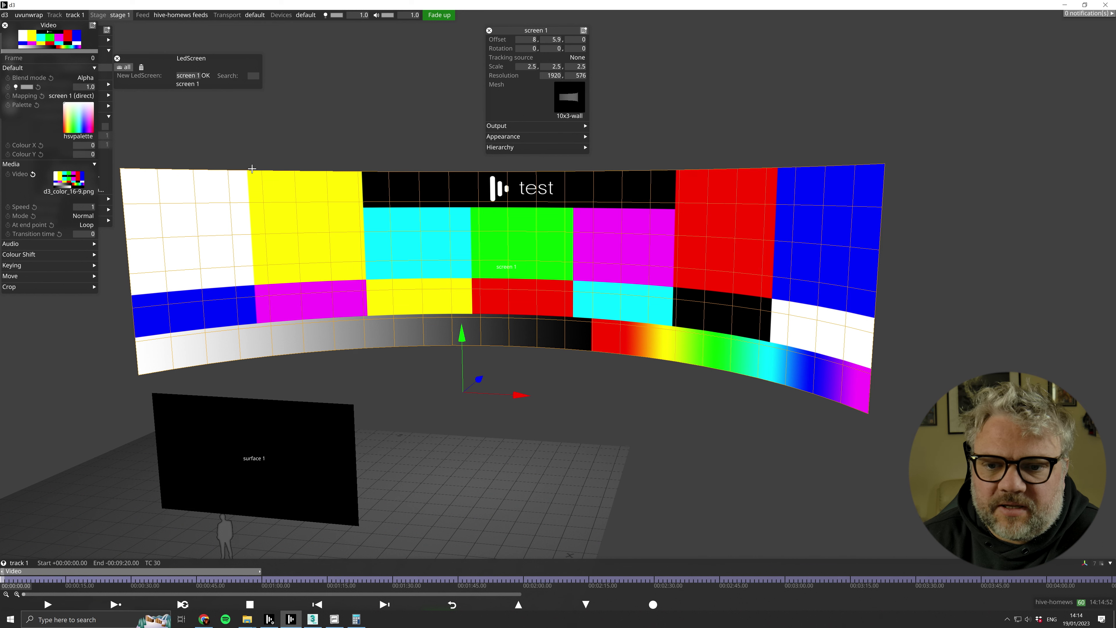
Deselect the curved LED wall and examine how the test pattern maps across it from another angle.
left_click(650, 274)
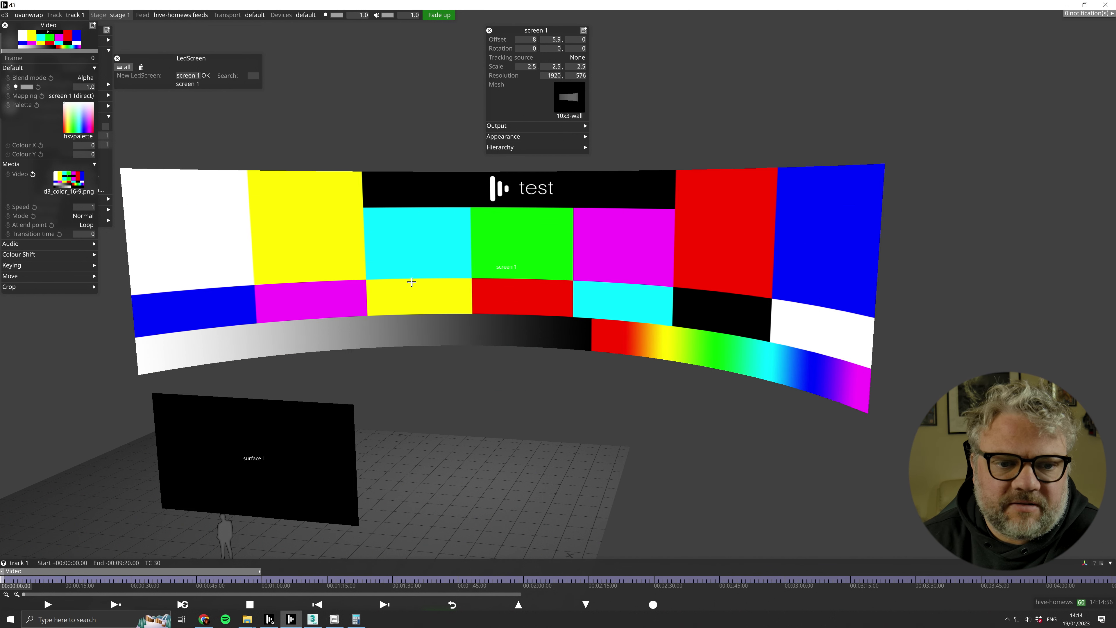
left_click_drag(408, 265, 698, 215)
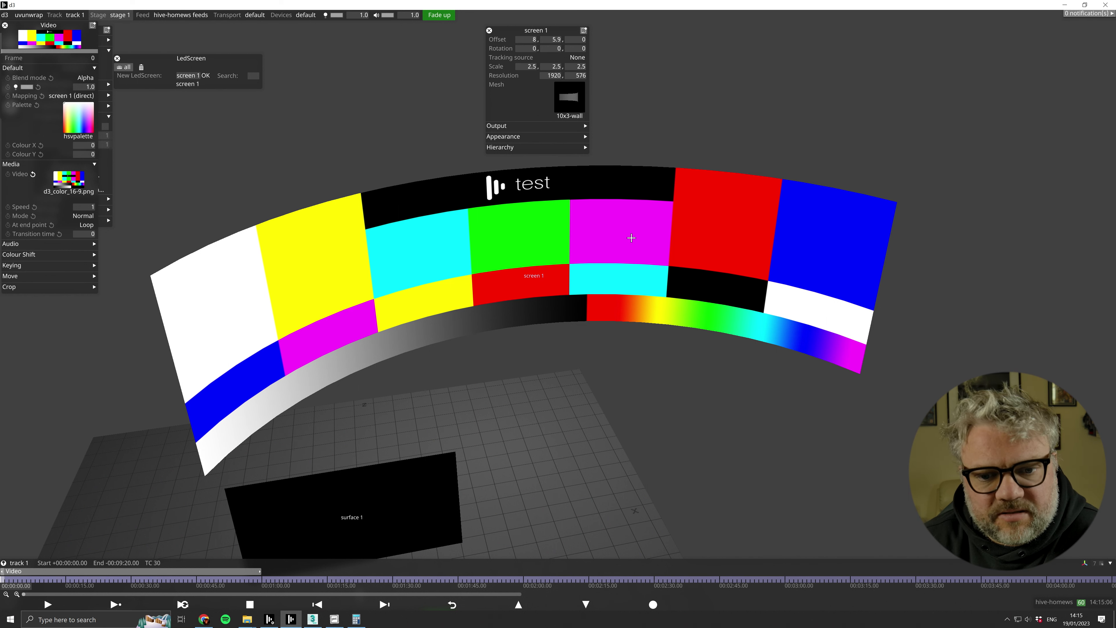
left_click_drag(484, 269, 484, 300)
Uncover the stage settings and remove screen 1 from the stage's LED screens.
left_click_drag(66, 26, 96, 234)
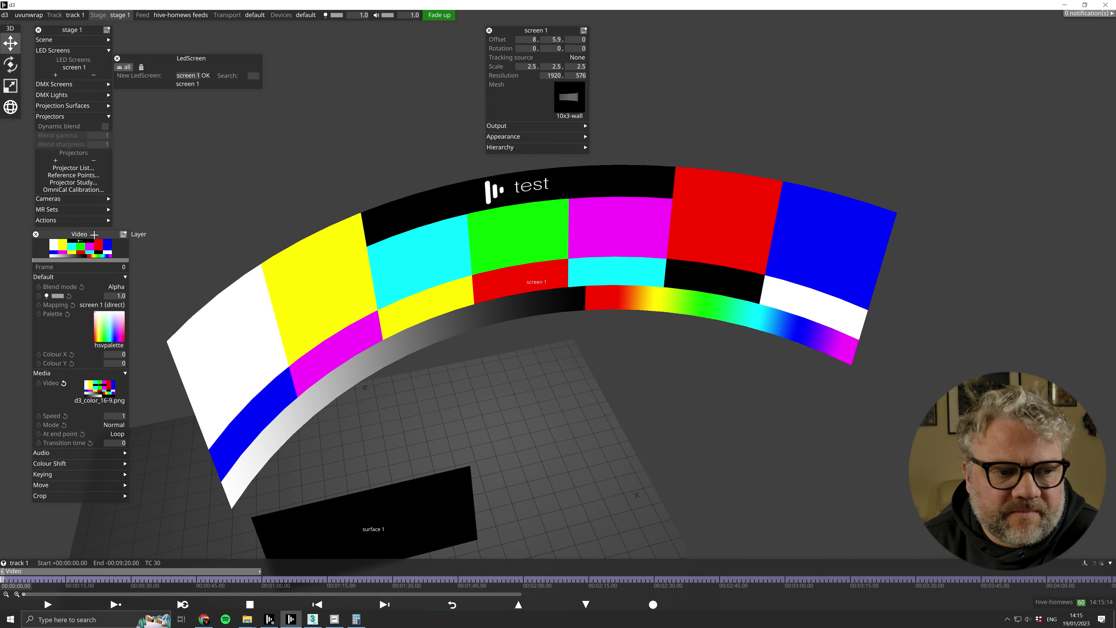
left_click_drag(417, 258, 404, 207)
left_click(93, 76)
Arrange the LedScreen and Video layer windows one above the other beside the stage settings.
left_click_drag(80, 235, 169, 97)
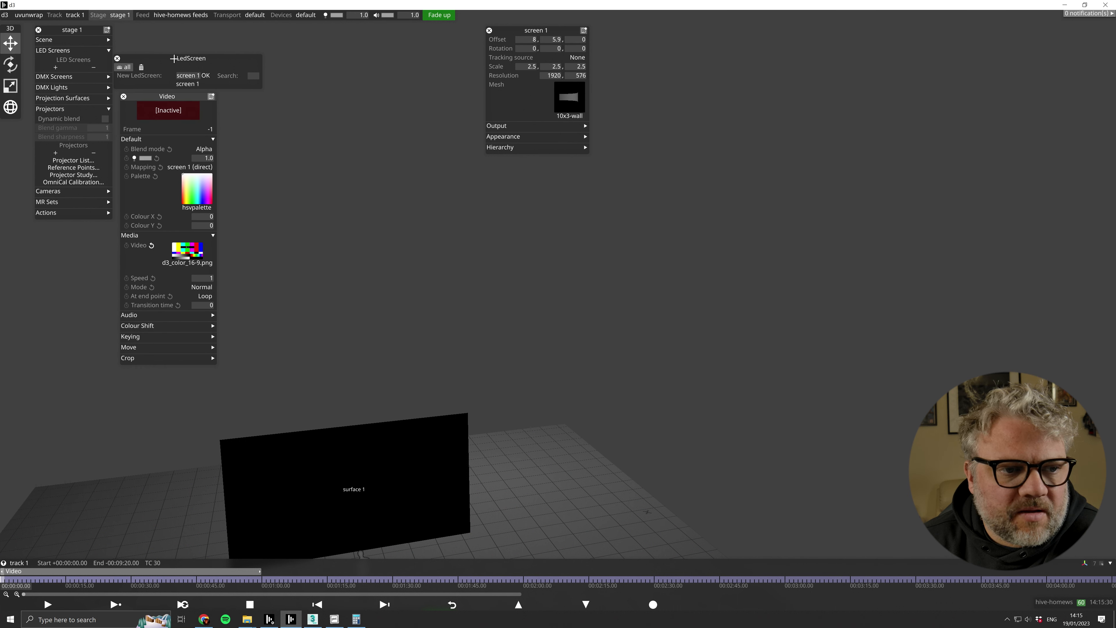
left_click_drag(170, 56, 172, 27)
left_click_drag(166, 96, 161, 64)
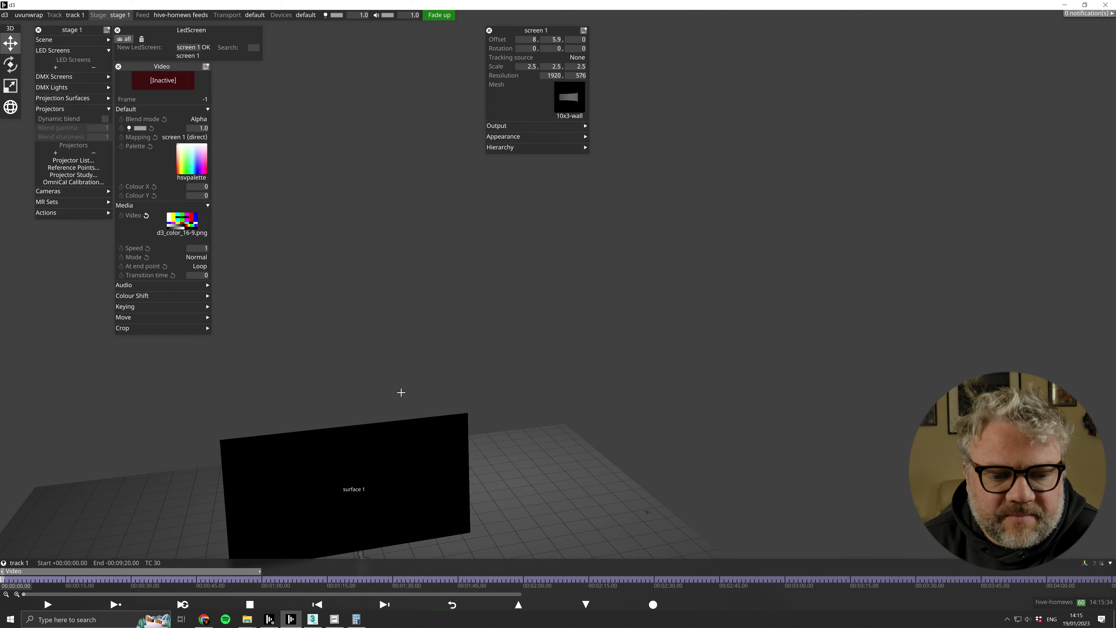
left_click_drag(401, 391, 505, 275)
middle_click_drag(505, 276, 525, 256)
mouse_move(505, 304)
left_mouse_down()
mouse_move(476, 319)
mouse_move(499, 324)
mouse_move(486, 300)
left_mouse_up()
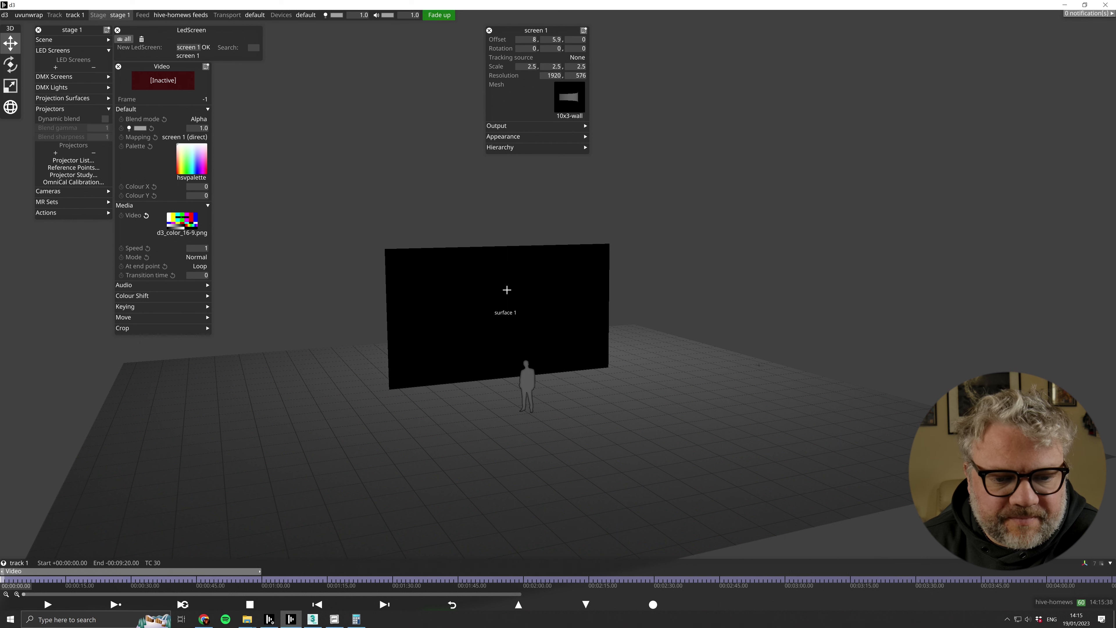
left_click_drag(442, 335, 481, 279)
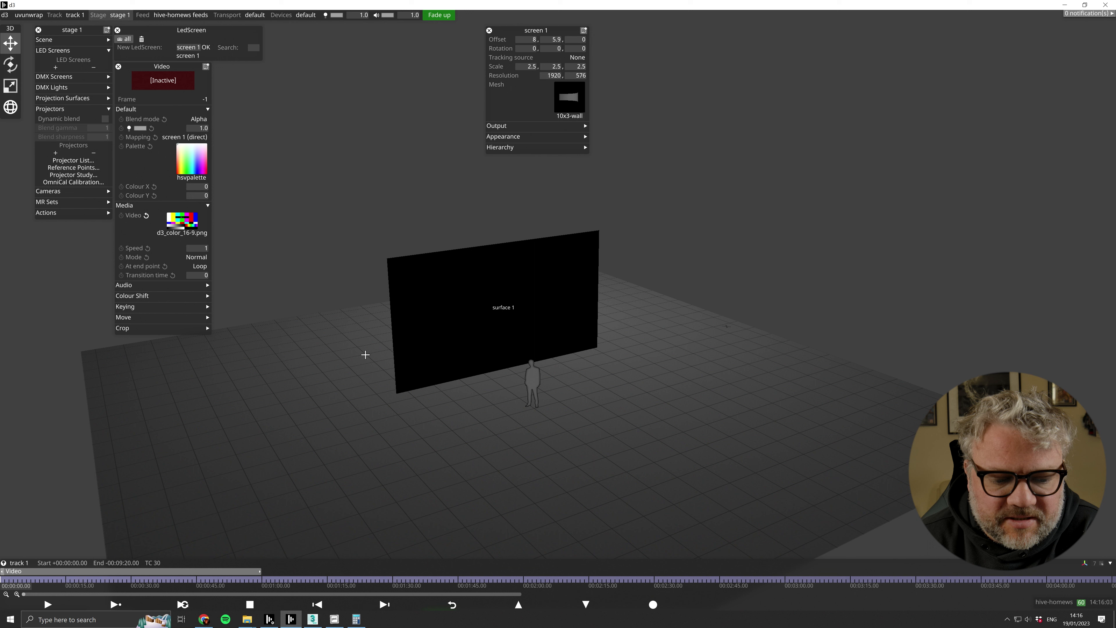
Switch to 3ds Max and narrow the Scene Explorer to enlarge the perspective viewport.
left_click(312, 619)
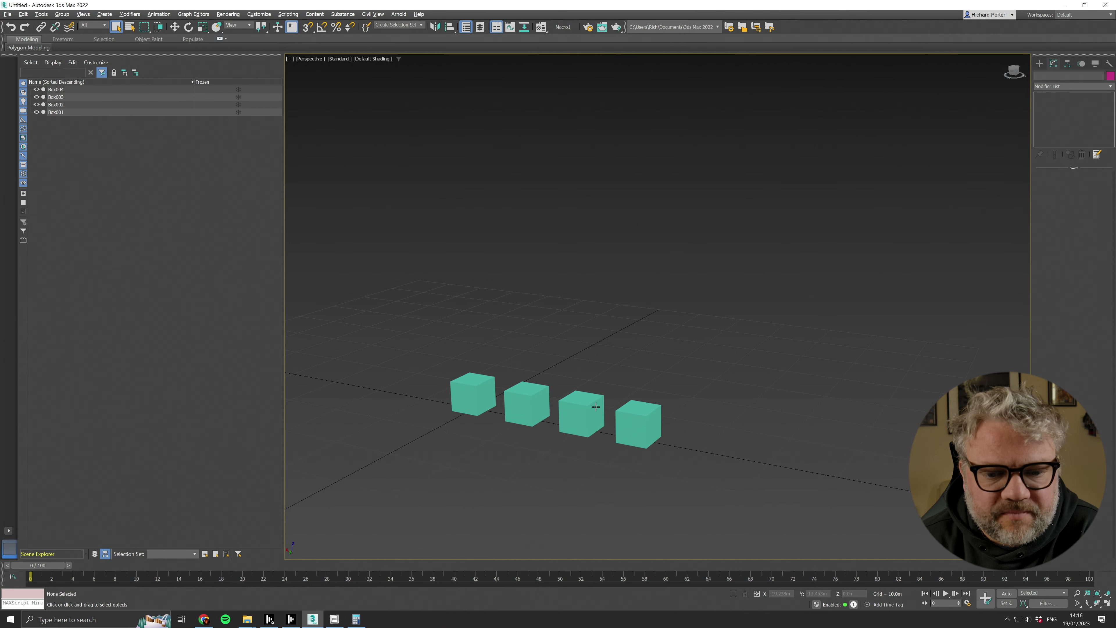
middle_click_drag(516, 388, 621, 320)
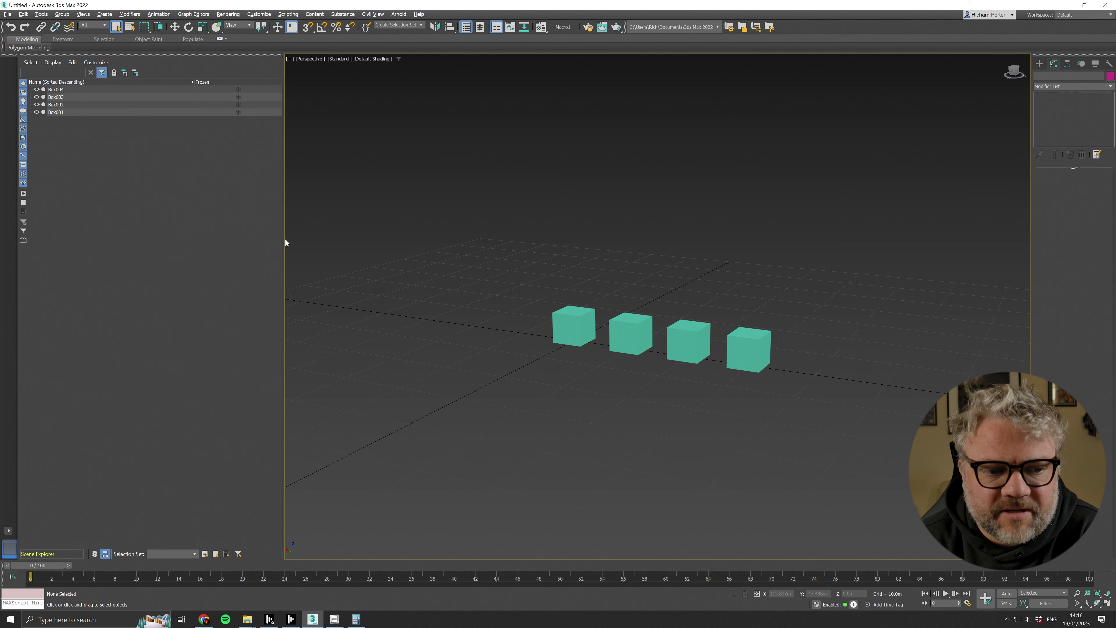
left_click_drag(284, 241, 103, 239)
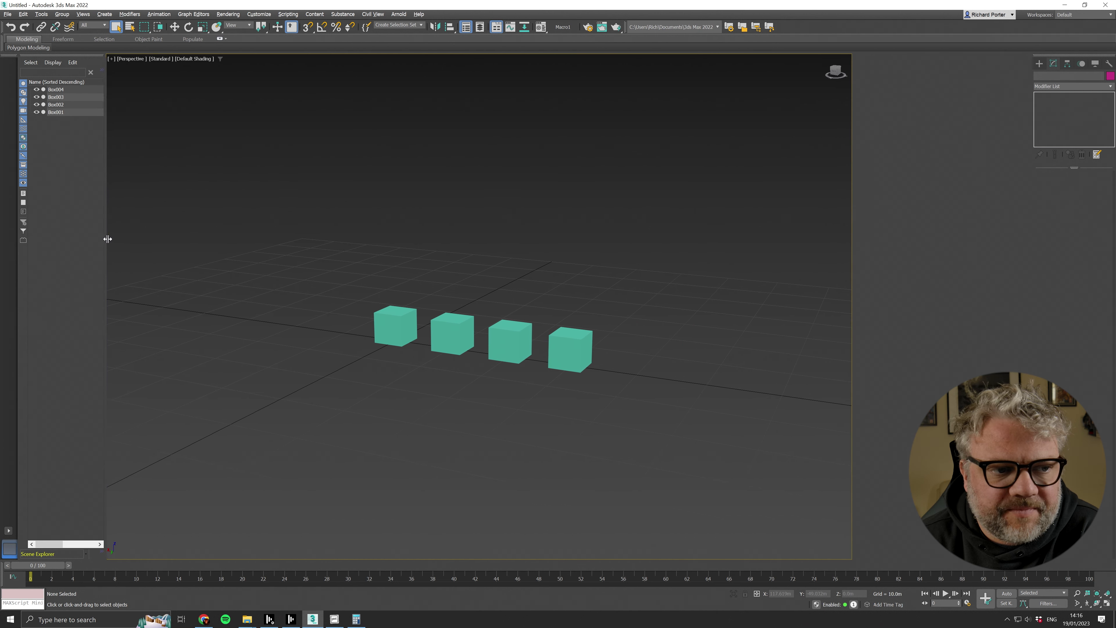
middle_click_drag(495, 378, 366, 399)
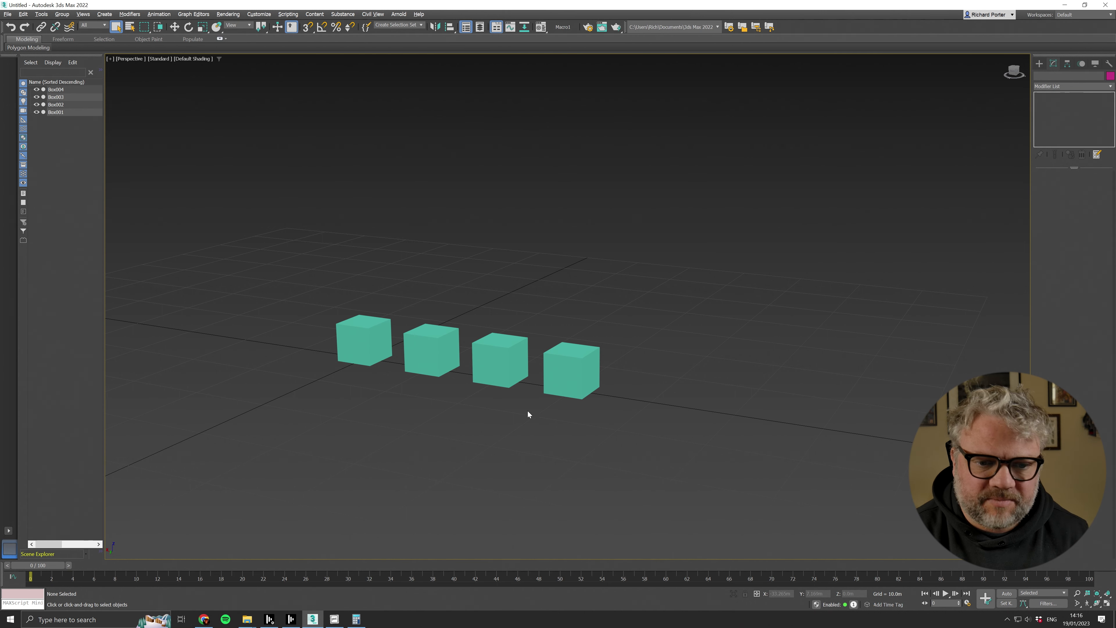
Examine the row of four boxes in the perspective view from the front and up close.
middle_click_drag(527, 411, 497, 425, "alt")
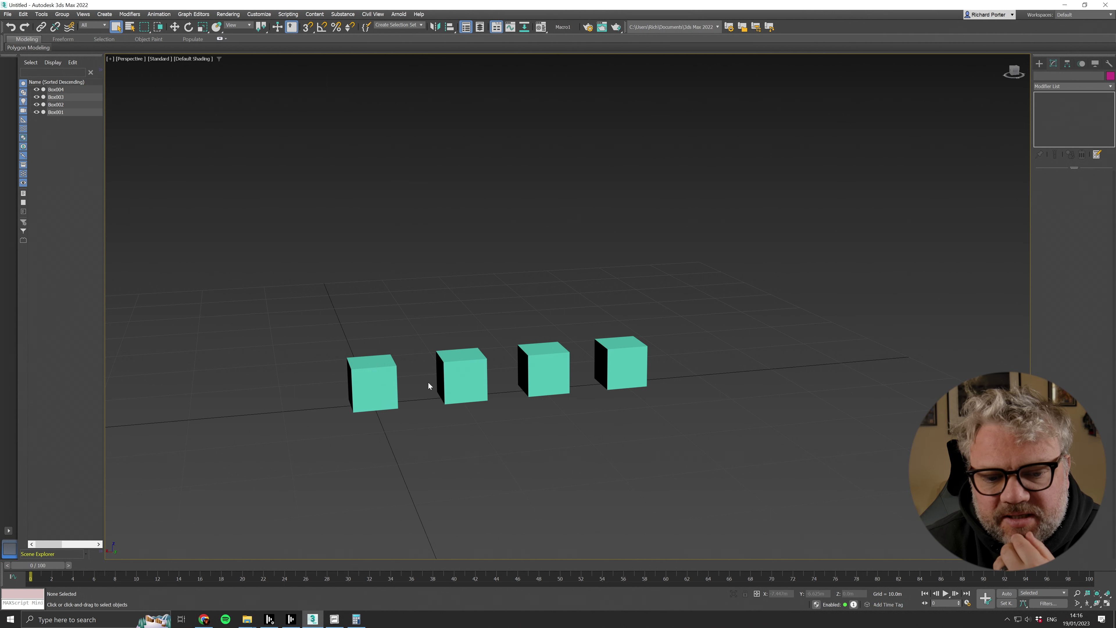
middle_click_drag(476, 357, 463, 297)
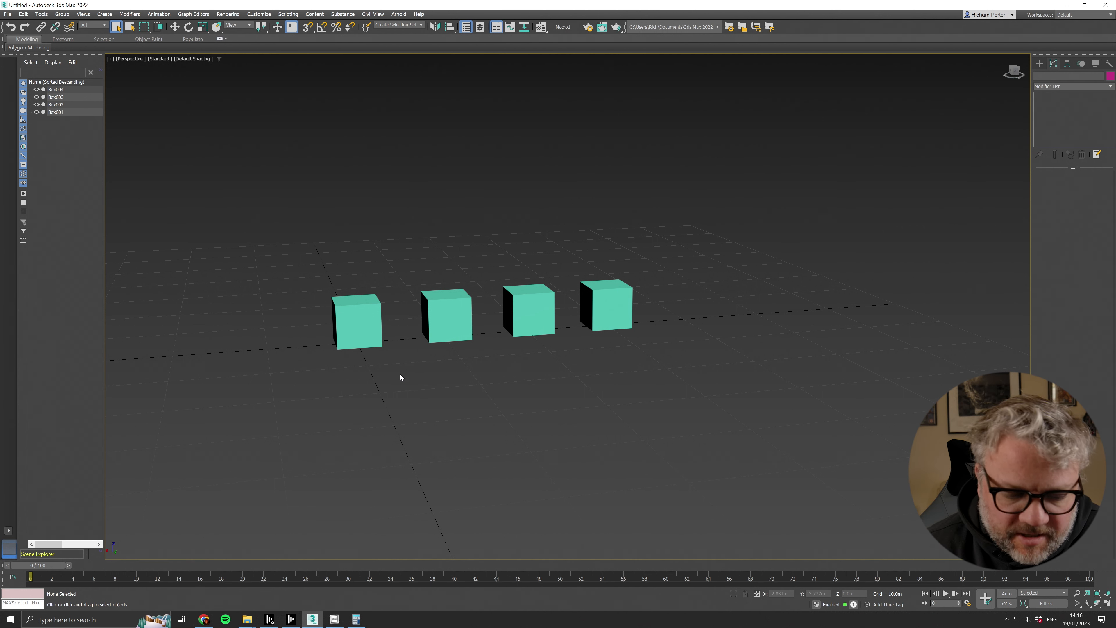
scroll(480, 392, "up", 2)
scroll(480, 392, "down", 1)
scroll(480, 393, "up", 1)
middle_click_drag(467, 354, 461, 418)
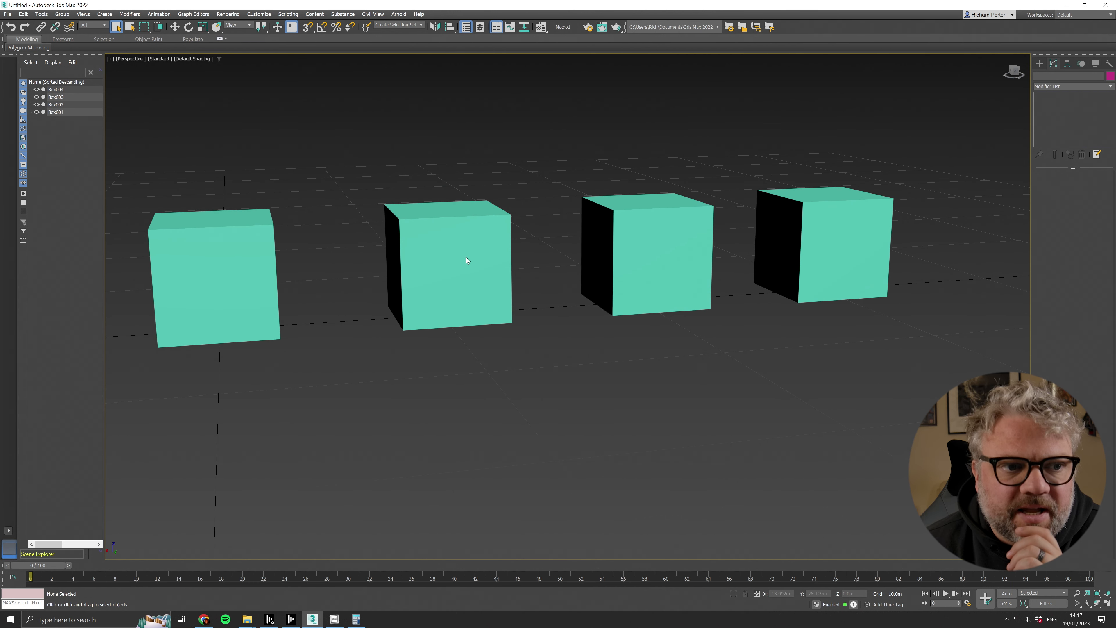
Switch to the UV Unwrap presentation in Chrome and show the "What is UV Mapping" slide.
left_click(203, 619)
left_click(172, 7)
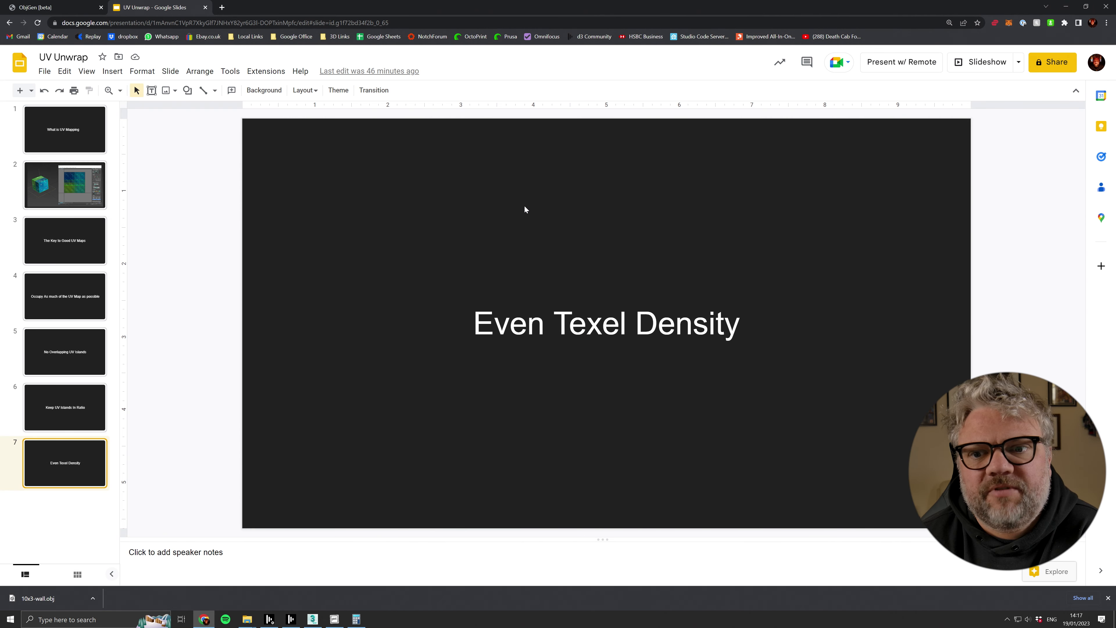
left_click(66, 132)
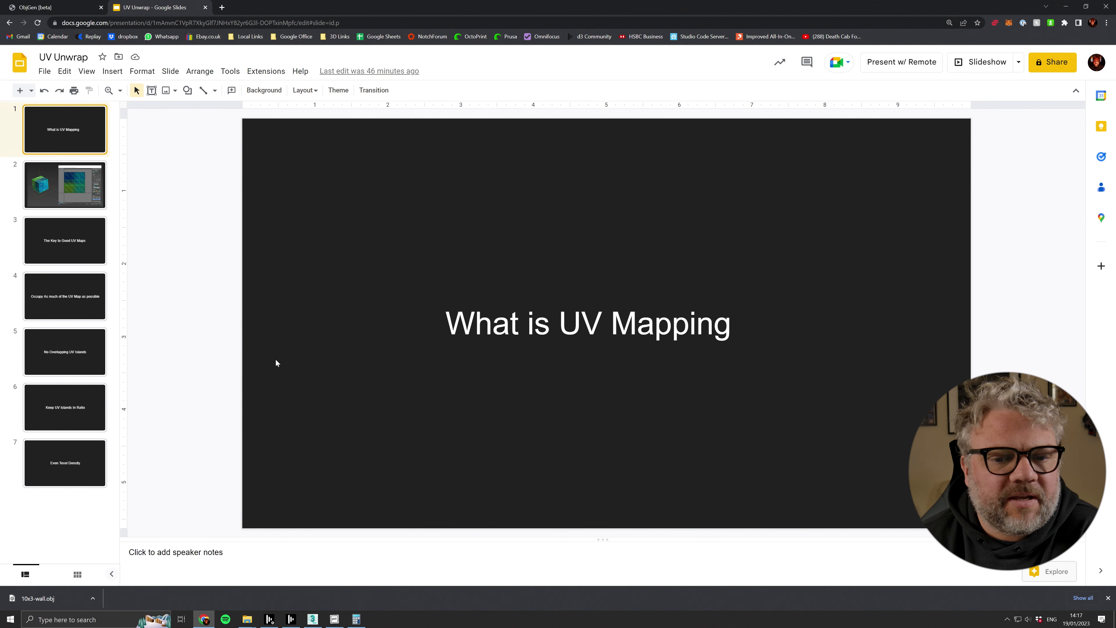
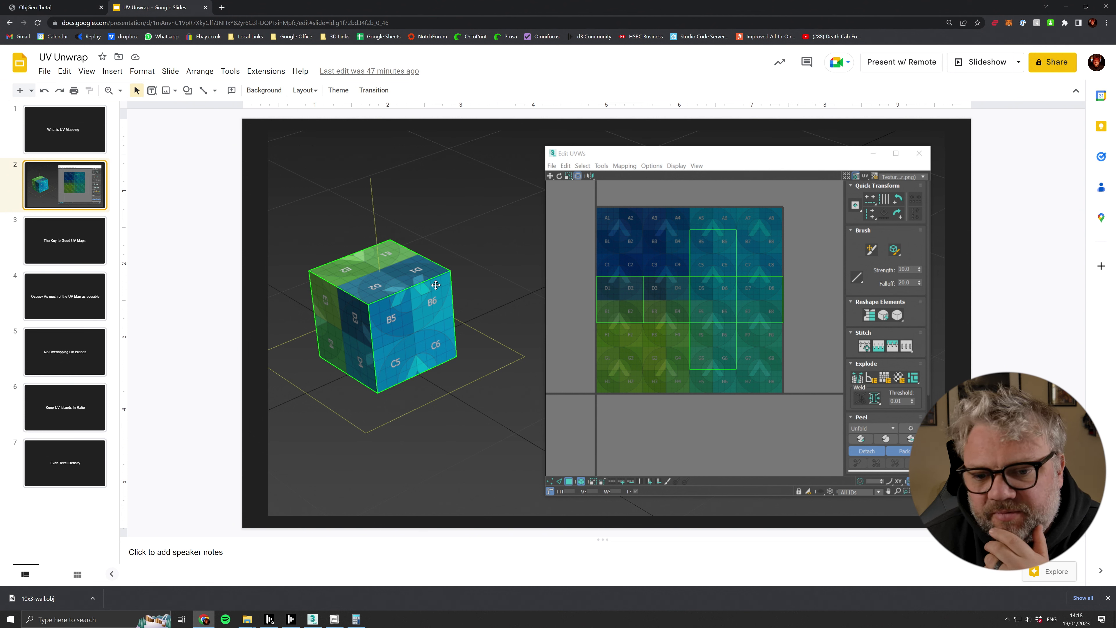
Switch back to 3ds Max and open the UV editor for Box001's Unwrap UVW modifier.
left_click(312, 619)
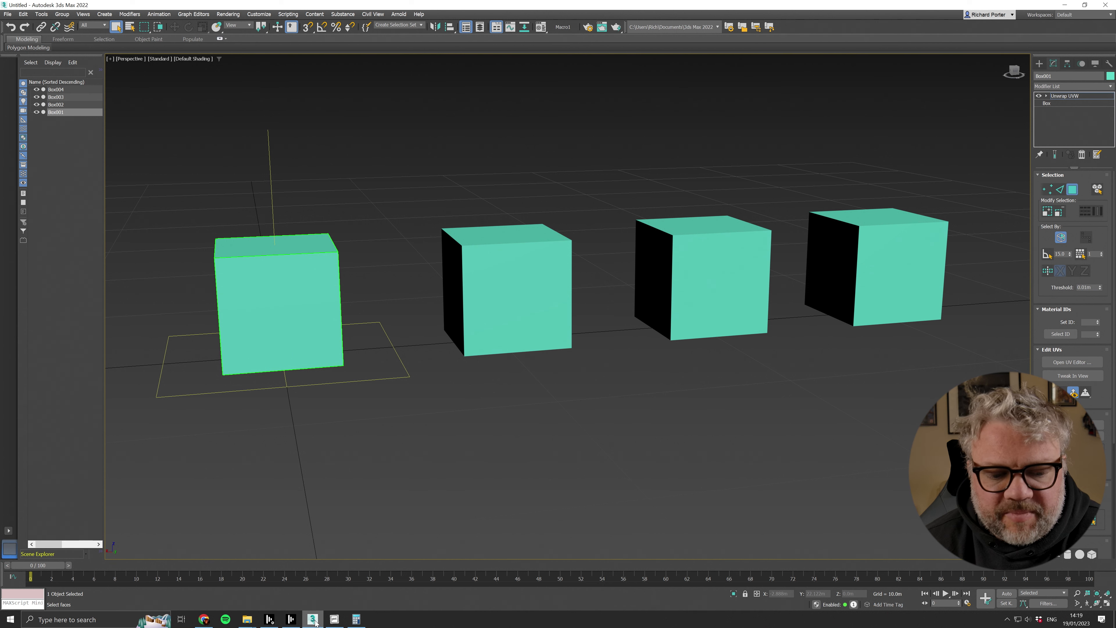
mouse_move(314, 617)
left_click(1072, 362)
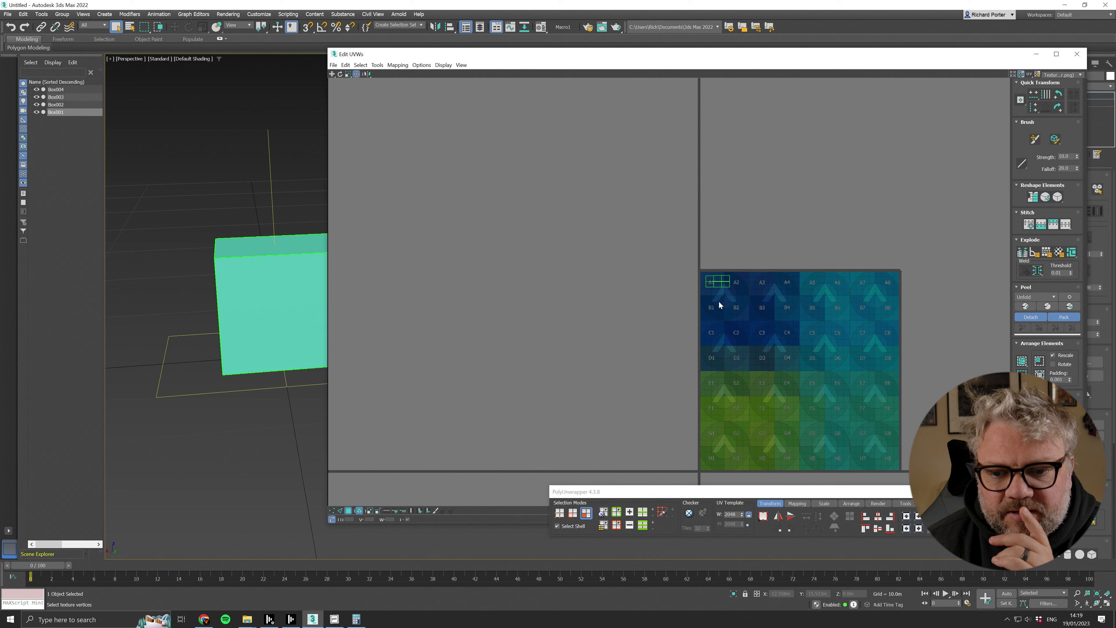
Check which side of Box001 the upper-left face of its UV layout covers, and clear the selection.
left_click(710, 277)
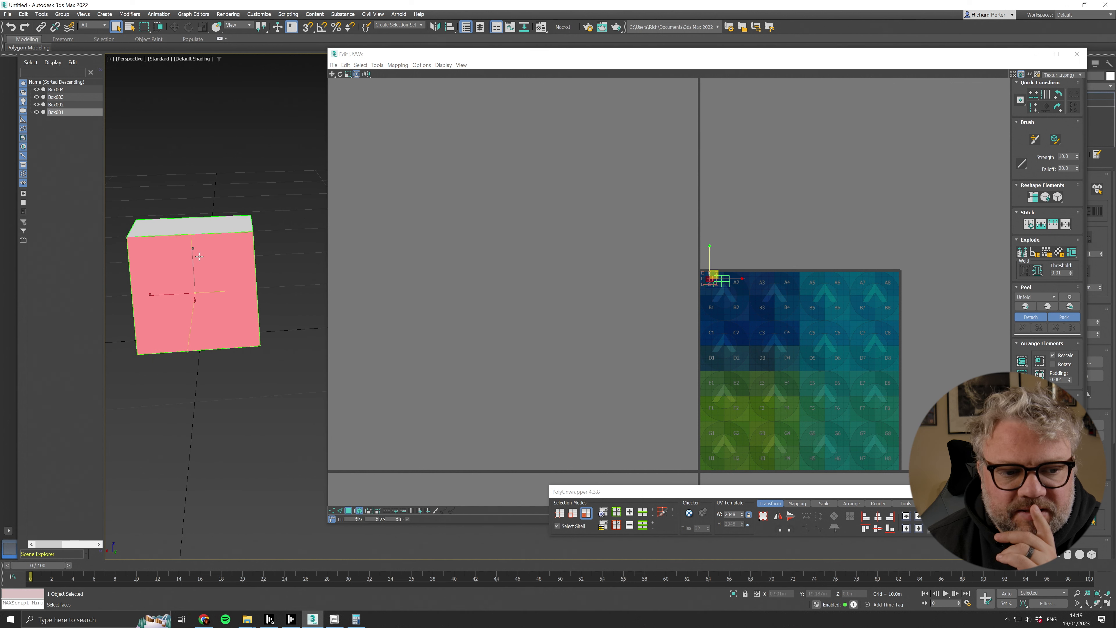
scroll(719, 277, "up", 5)
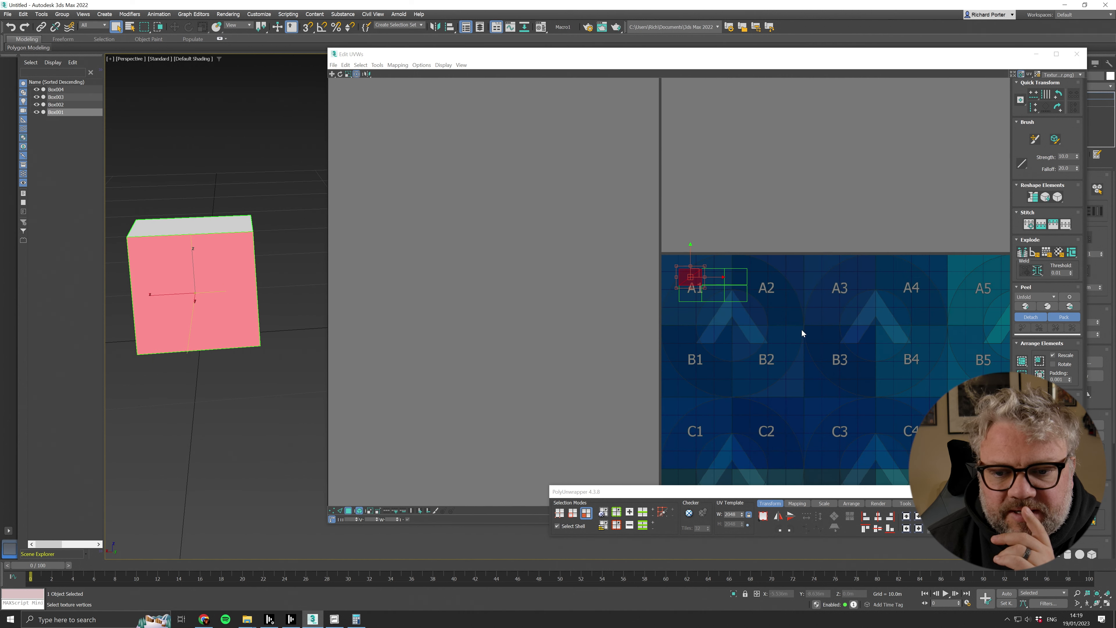
scroll(773, 325, "down", 4)
left_click(462, 141)
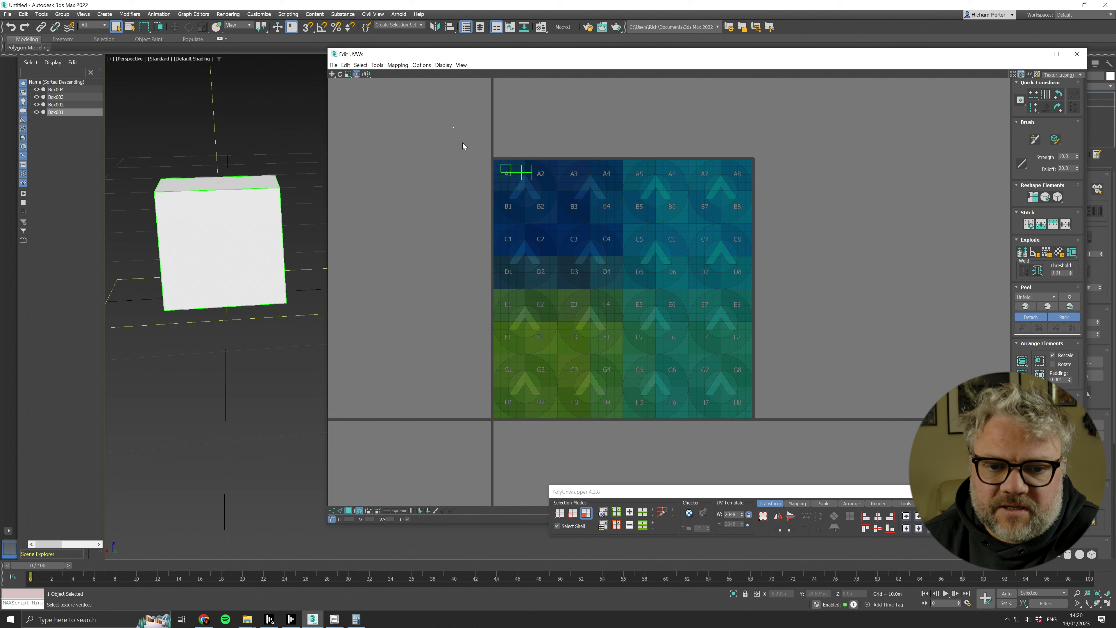
Apply the texture checker to Box001 and examine how its small UV layout in the A1 corner maps onto the box.
left_click_drag(462, 141, 558, 198)
left_click(1052, 74)
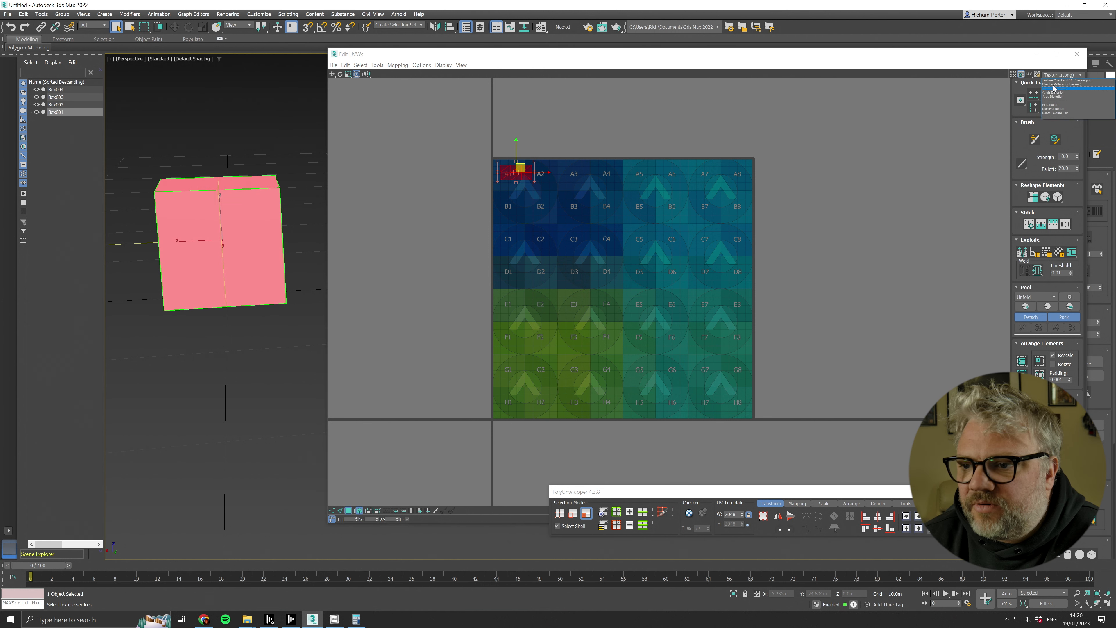
left_click(1057, 81)
left_click(505, 212)
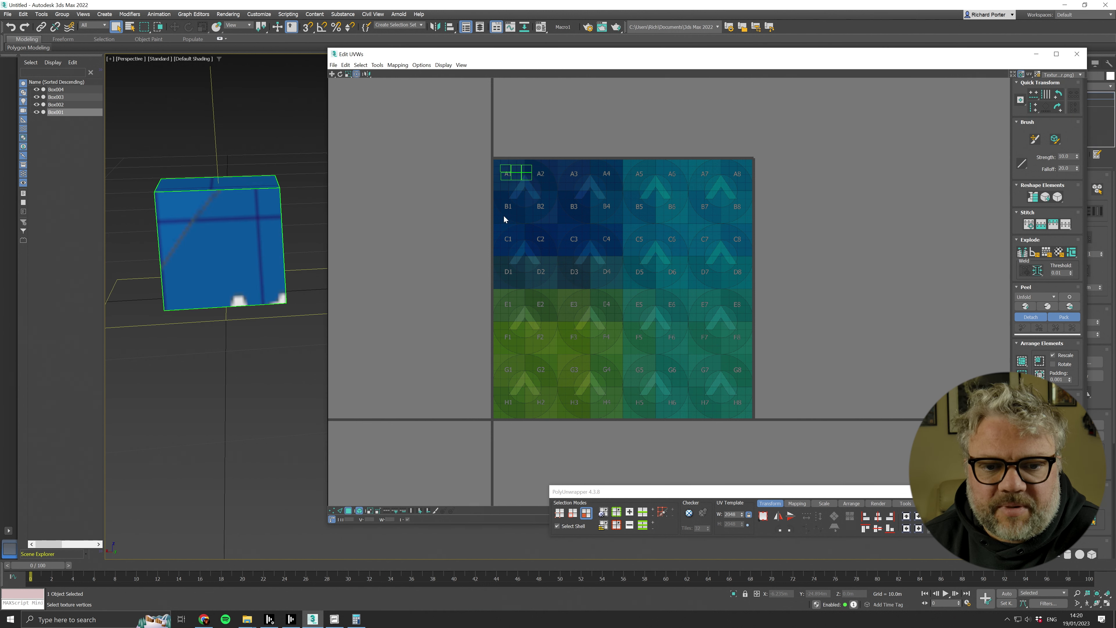
middle_click_drag(189, 352, 263, 347, "alt")
scroll(428, 196, "up", 2)
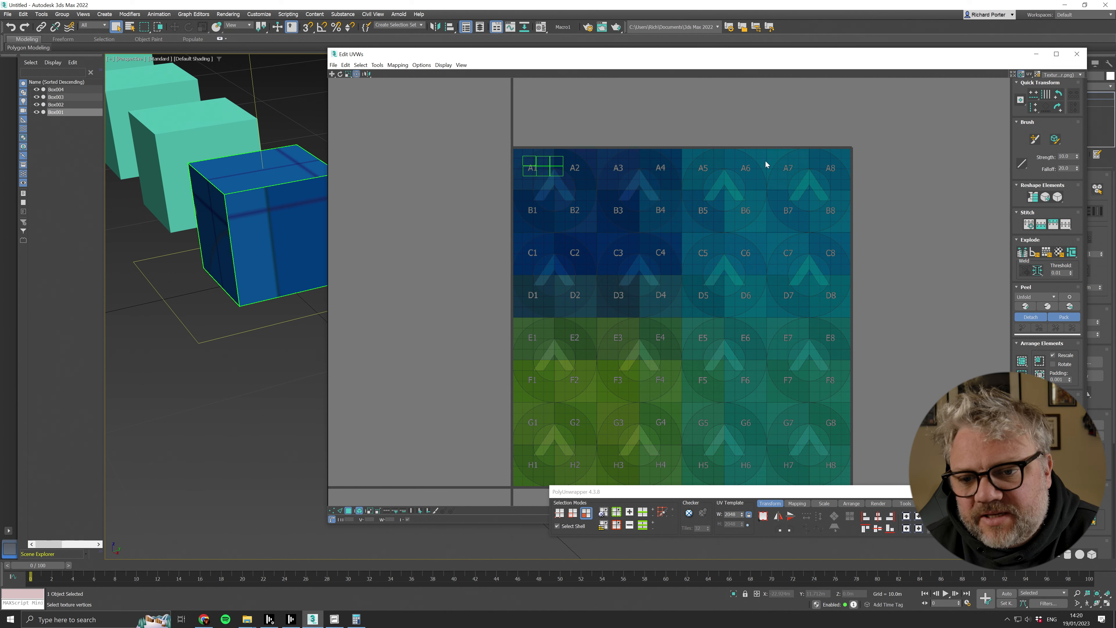
middle_click_drag(647, 319, 600, 289)
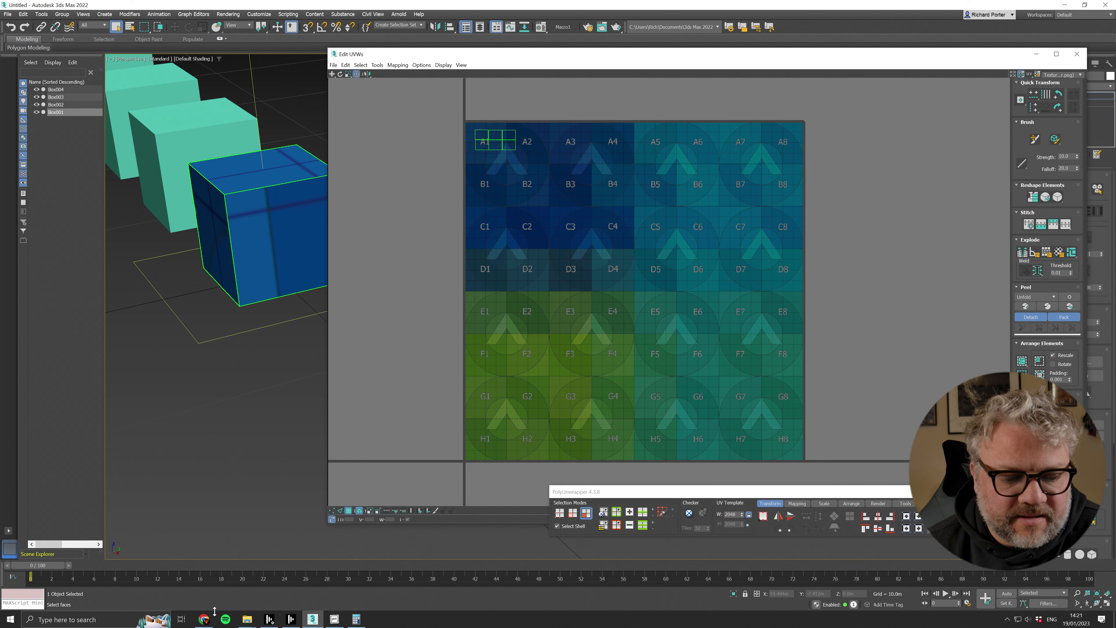
Switch to the UV Unwrap presentation in Chrome, show the "No Overlapping UV Islands" slide, and return to 3ds Max.
left_click(204, 619)
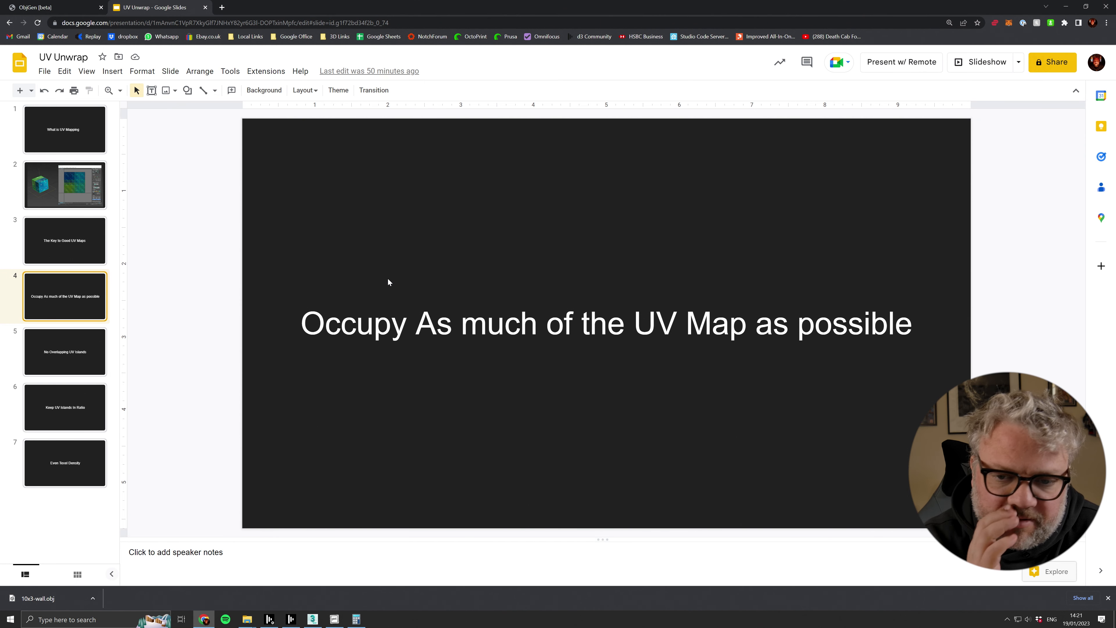
key("Down")
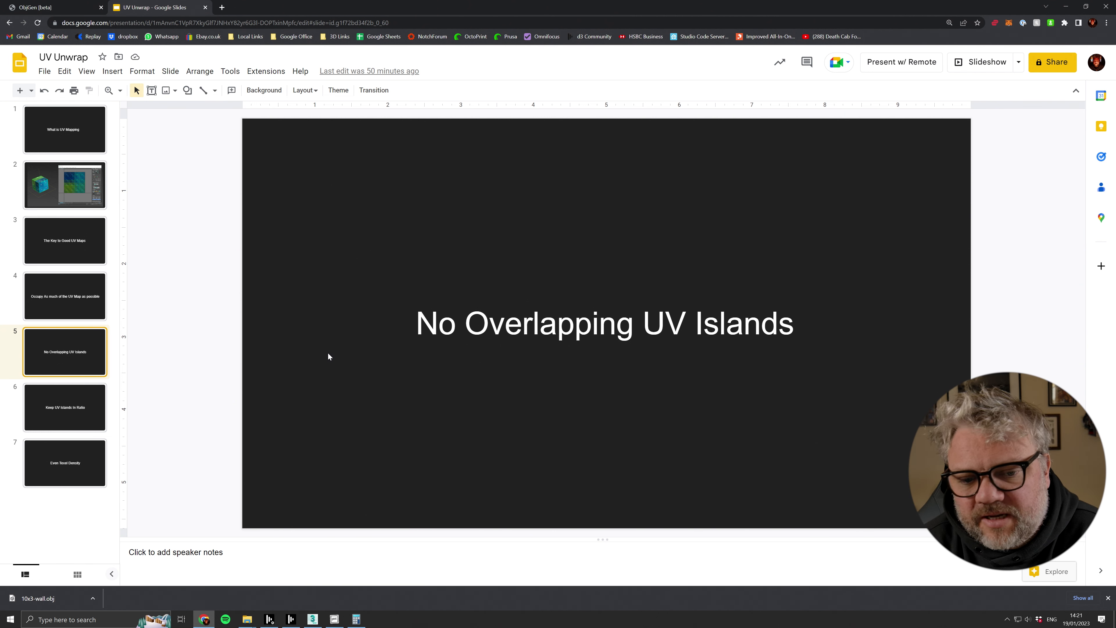
left_click(312, 618)
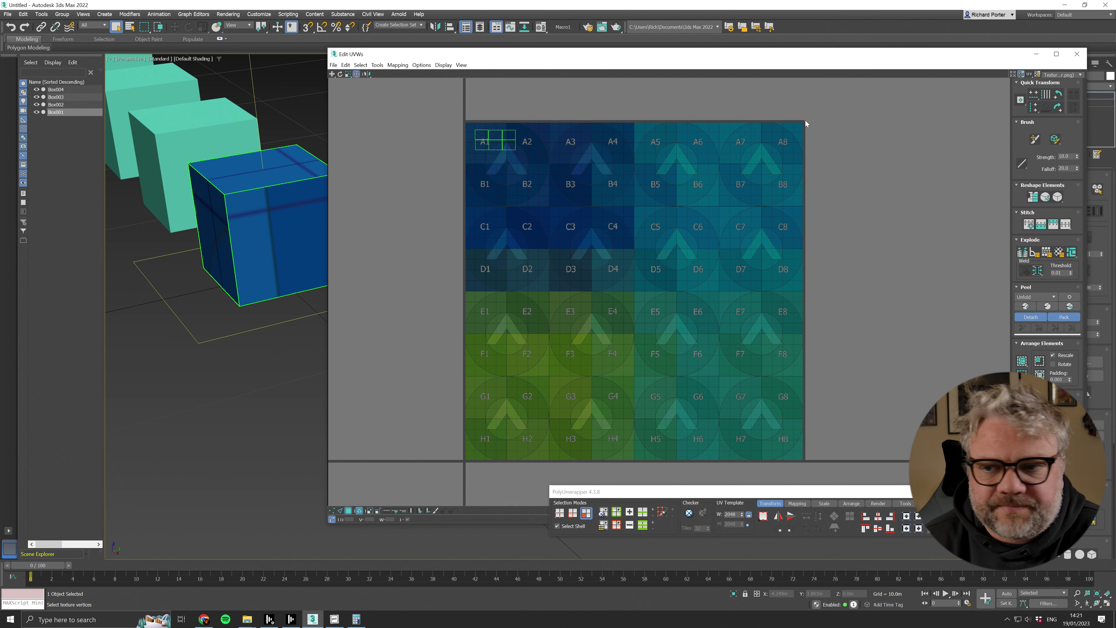
Close Box001's UV editor, select Box002 and open the UV editor for its Unwrap UVW modifier.
left_click(1083, 56)
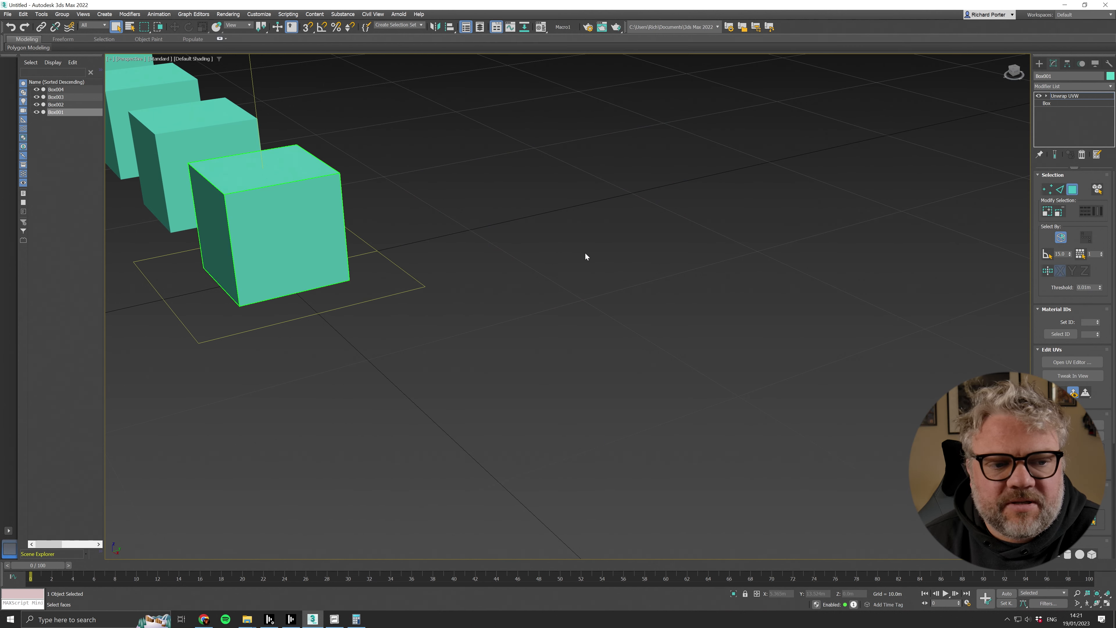
middle_click_drag(555, 285, 470, 317, "alt")
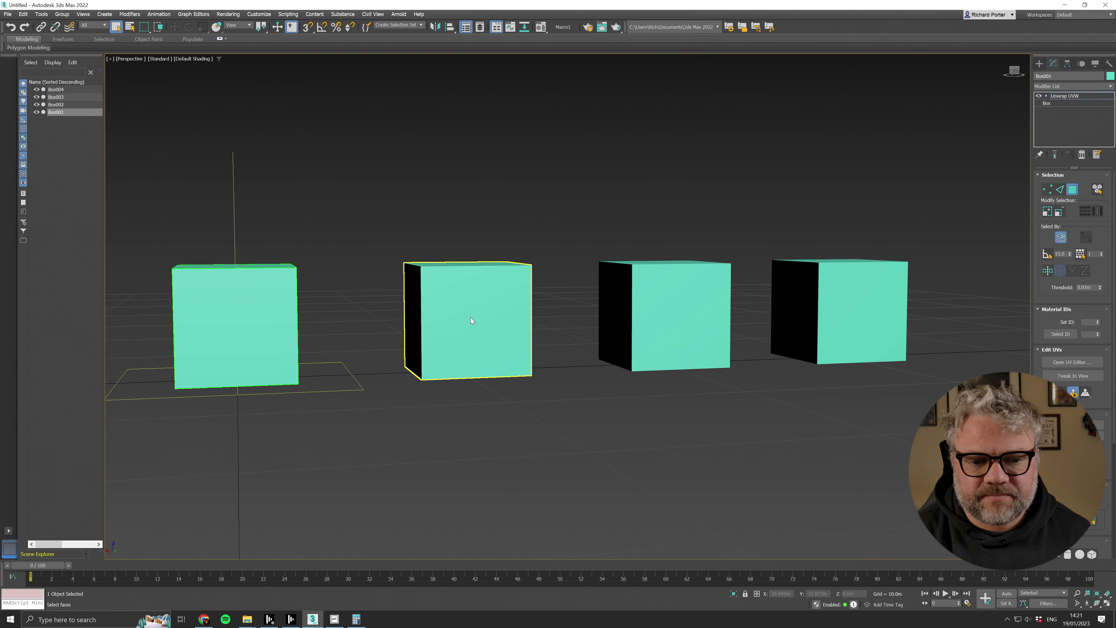
left_click(1065, 96)
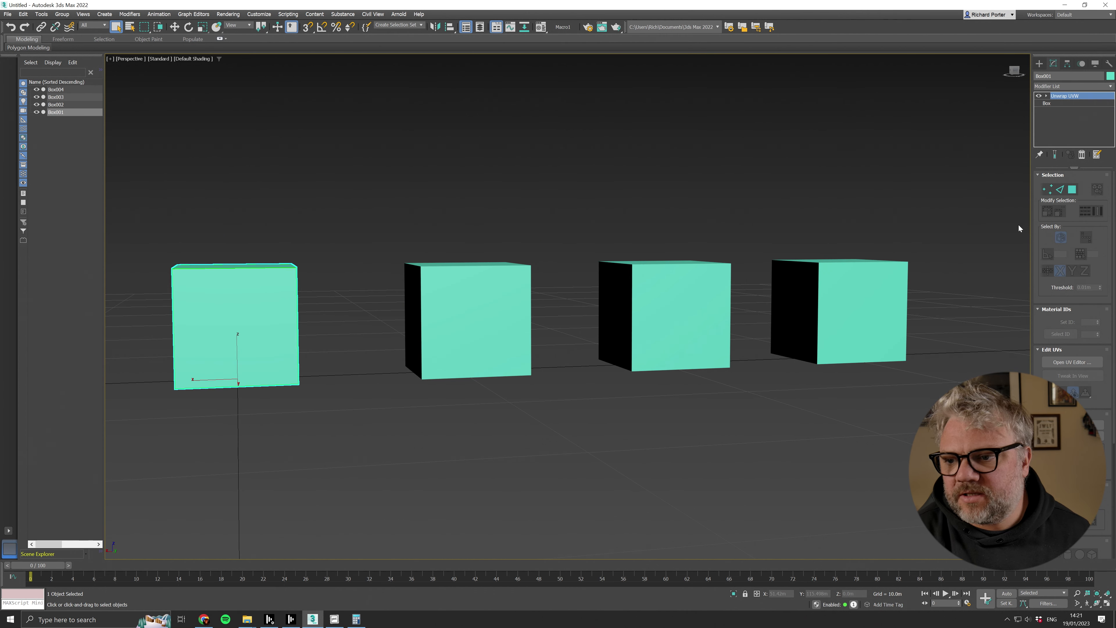
left_click(453, 335)
left_click(1070, 361)
scroll(516, 251, "up", 3)
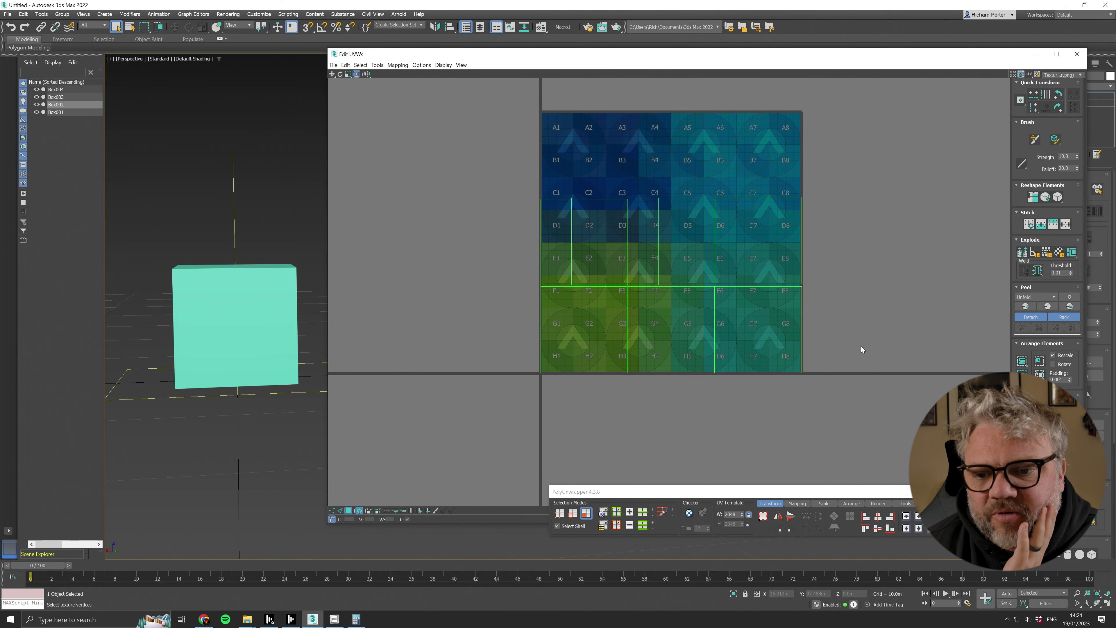
Move Box002's overlapping UV face into the gap at the middle of the UV map and clear the selection.
left_click(641, 244)
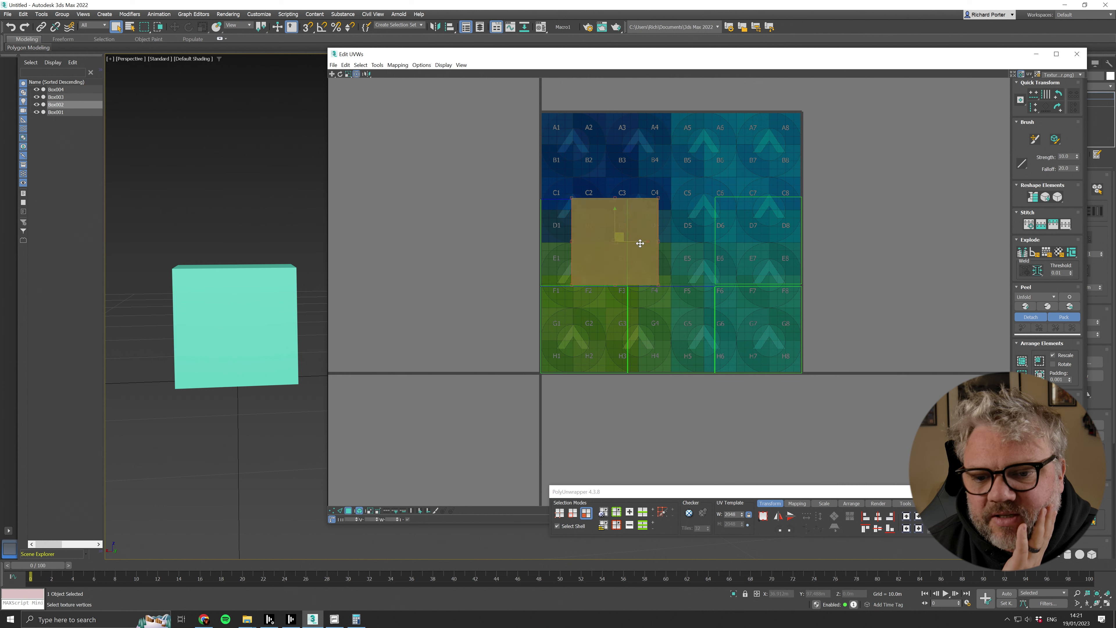
left_click_drag(639, 242, 695, 243)
left_click(697, 137)
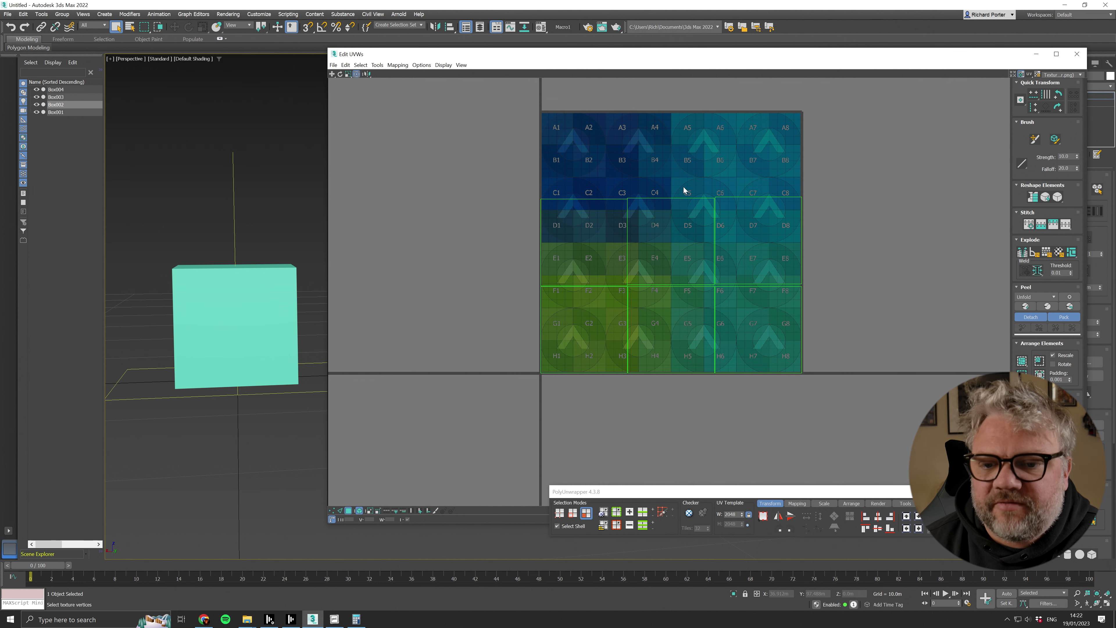
Move the middle UV face back so it partly overlaps the face beside it, and clear the selection.
left_click(670, 257)
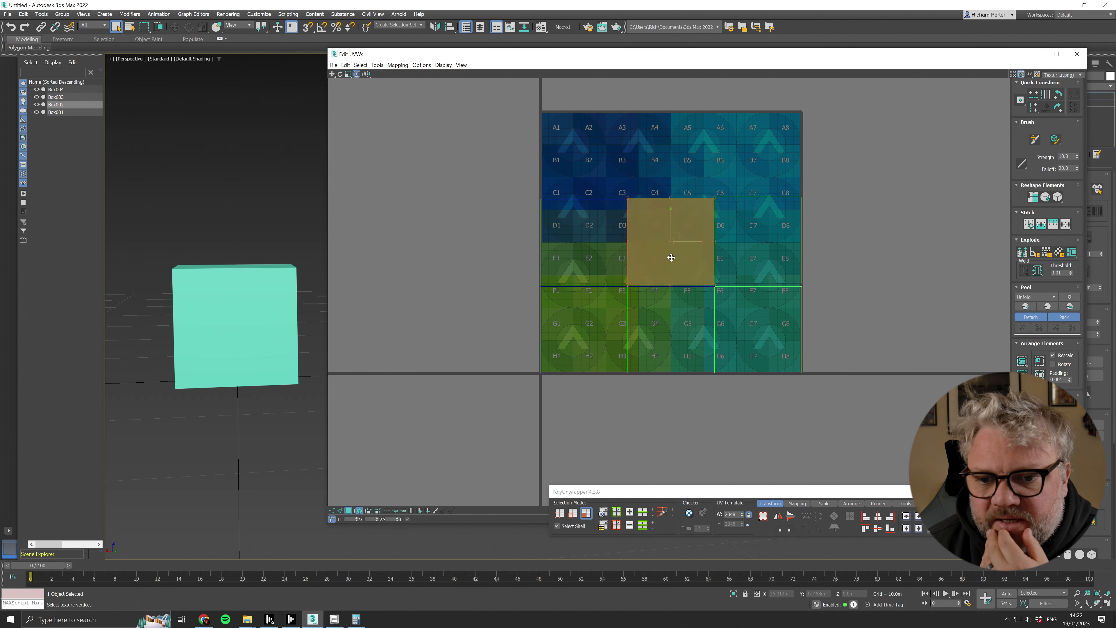
left_click_drag(673, 232, 632, 242)
left_click(453, 281)
Move the UV editor aside and examine how the overlapping UV faces repeat the texture on Box002's front and top.
left_click_drag(650, 54, 945, 93)
middle_click_drag(246, 247, 475, 255)
middle_click_drag(395, 246, 404, 281, "alt")
scroll(351, 286, "up", 3)
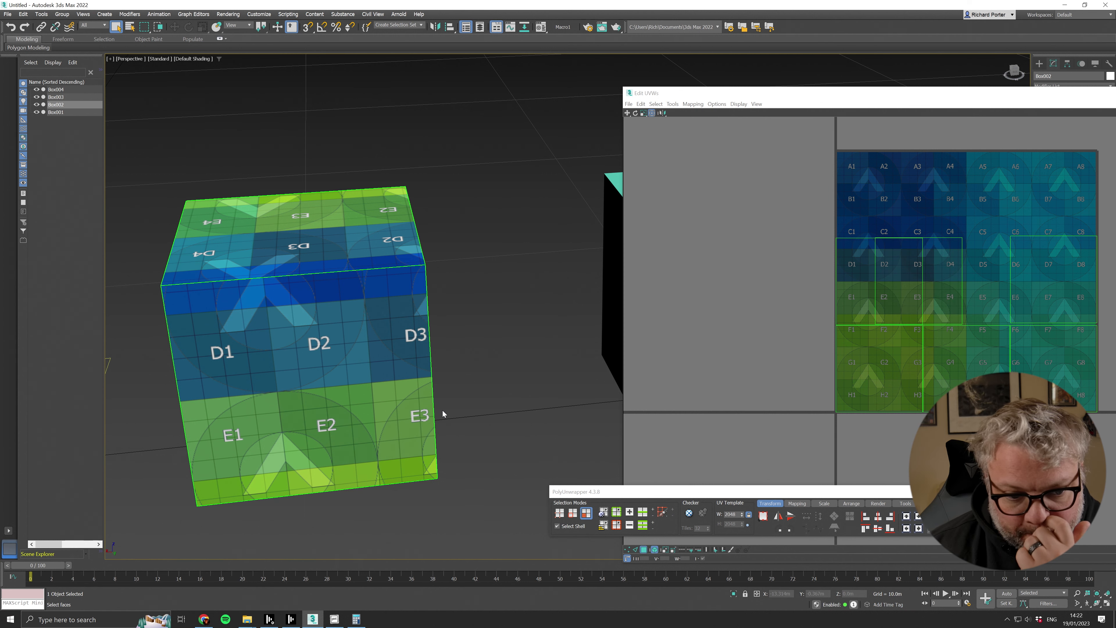
middle_click_drag(385, 321, 382, 345, "alt")
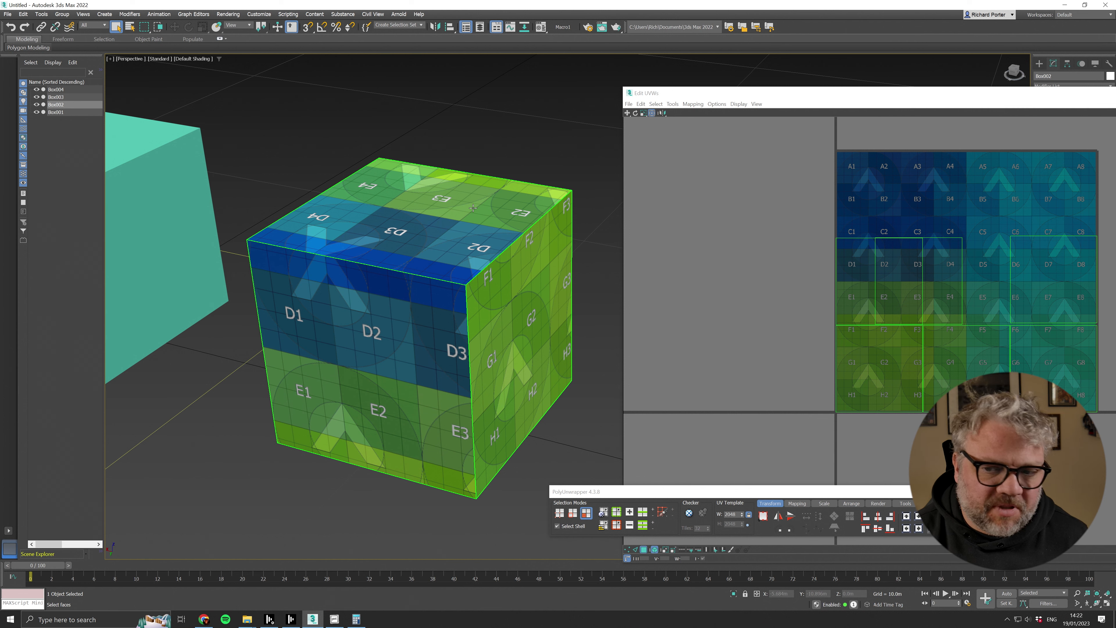
Move the overlapping UV island of Box002's top face into the empty top row, centred above the middle column.
left_click(907, 286)
left_click_drag(908, 286, 859, 218)
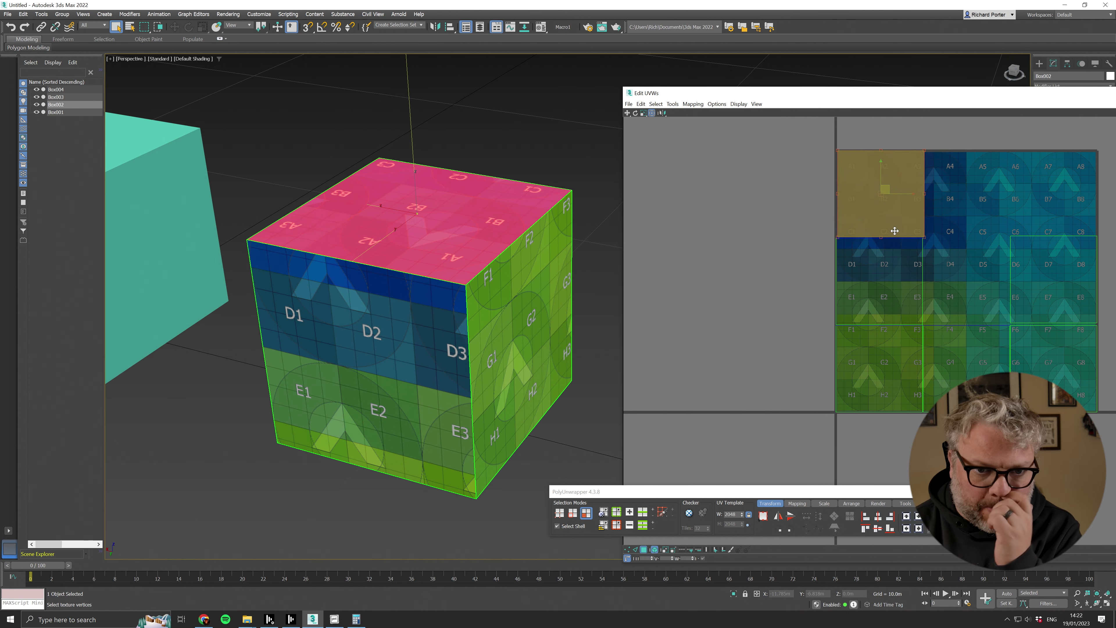
middle_click_drag(894, 234, 784, 231)
middle_click_drag(417, 307, 381, 279)
left_click_drag(774, 188, 859, 187)
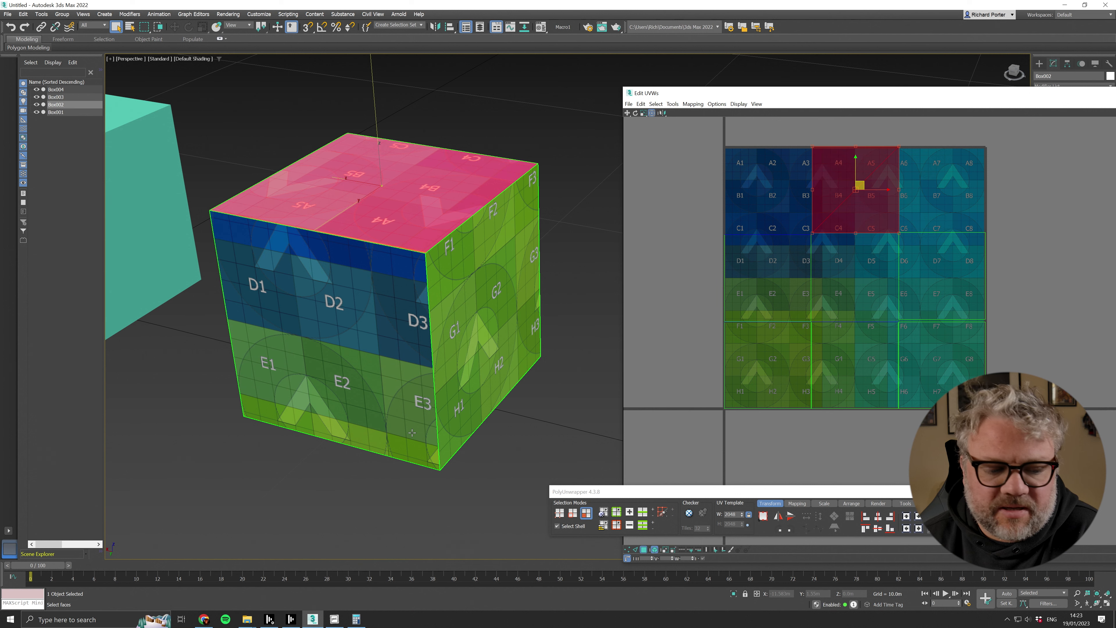
Switch to the presentation in Chrome, show the "Keep UV Islands In Ratio" slide, and return to 3ds Max.
key("alt+Tab")
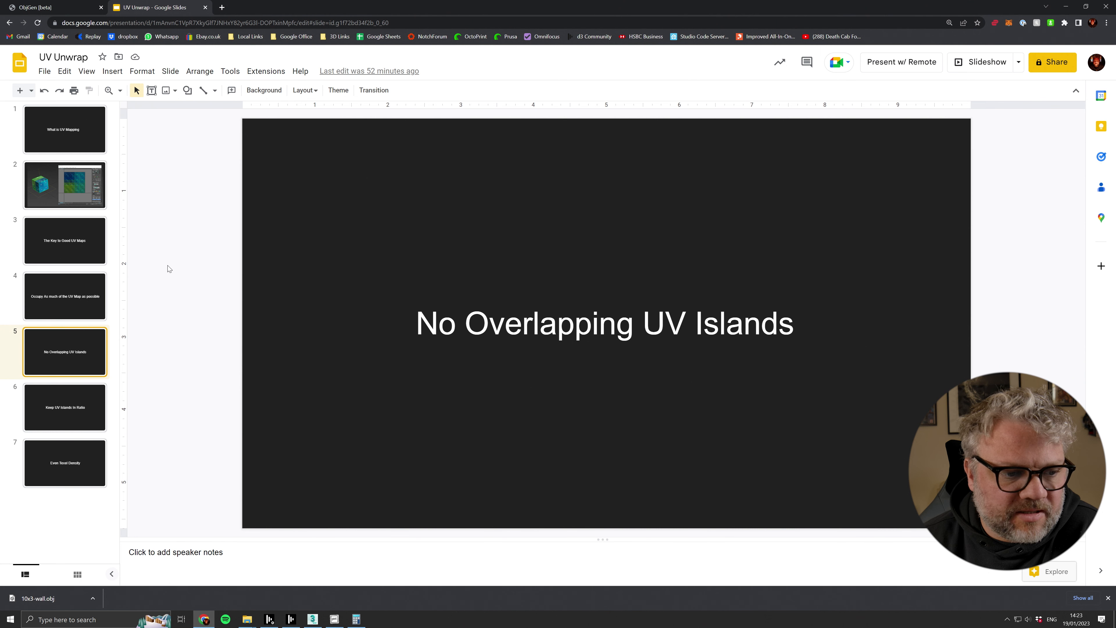
left_click(74, 409)
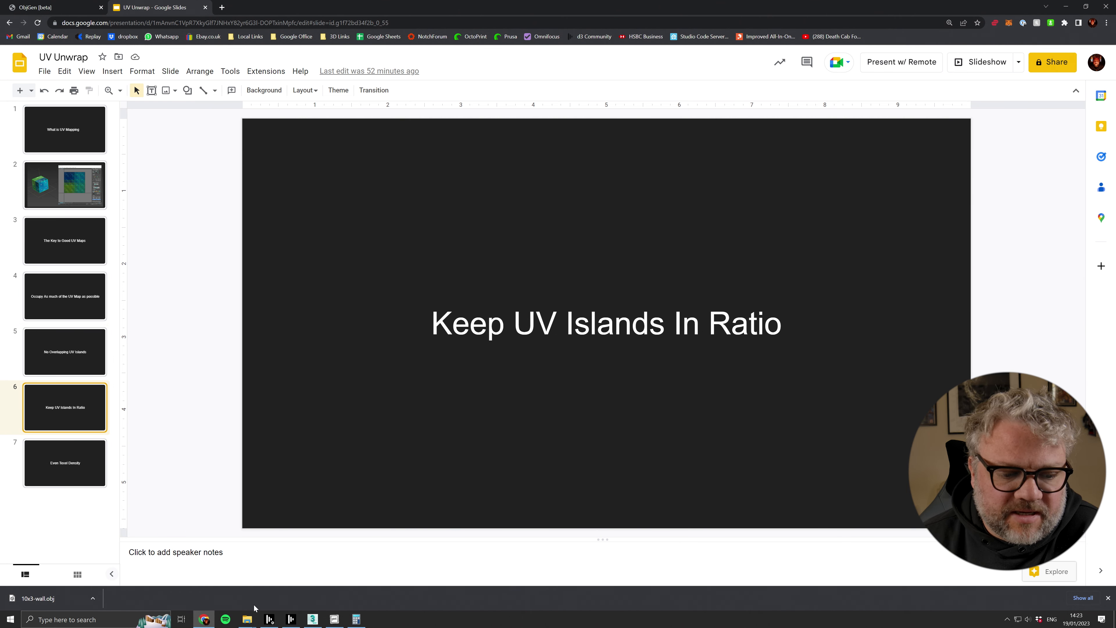
left_click(313, 618)
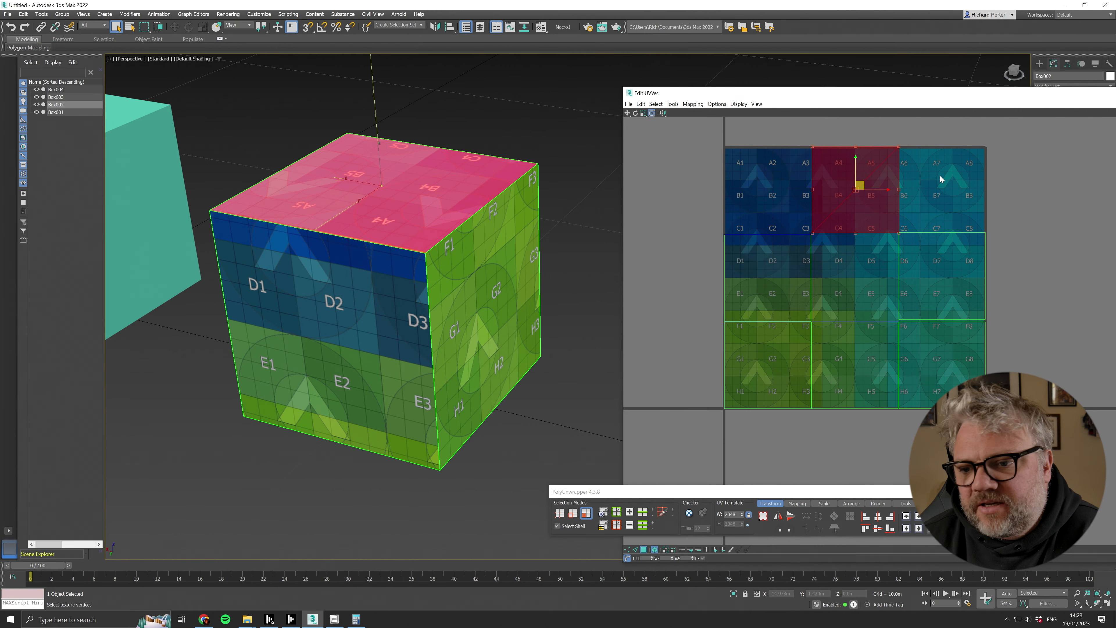
Stretch the top face's UV island across the full width of rows A and B and view the distortion on the box.
left_click_drag(812, 233, 725, 203)
left_click_drag(899, 233, 986, 204)
middle_click_drag(408, 184, 544, 245, "alt")
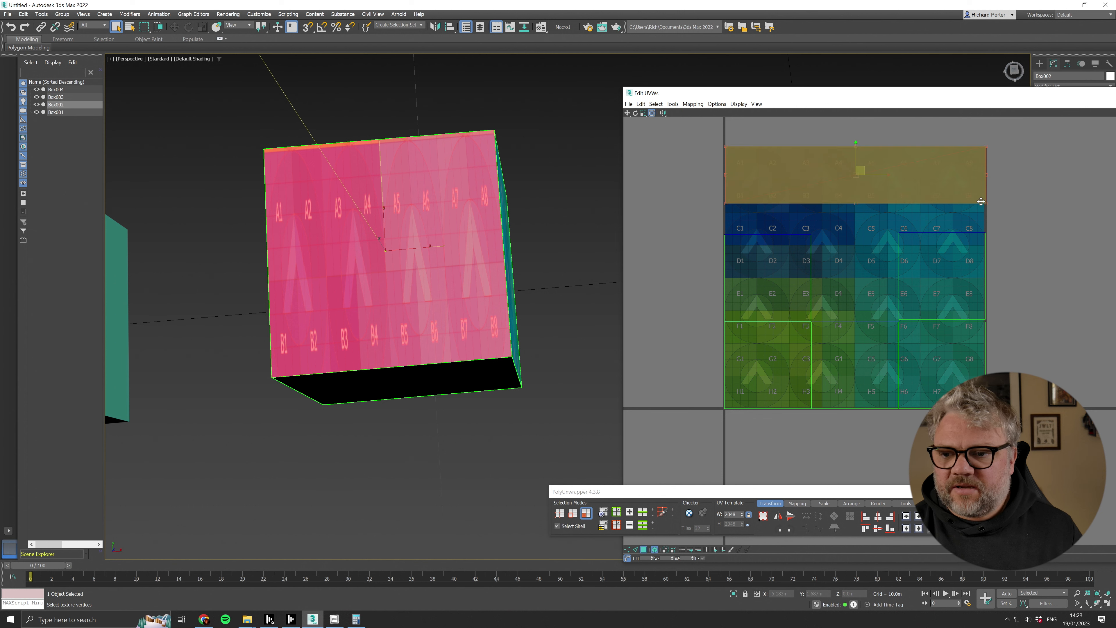
Shrink the top face's UV island into the A1 corner of the map, and undo a trial enlargement.
left_click_drag(984, 203, 772, 192)
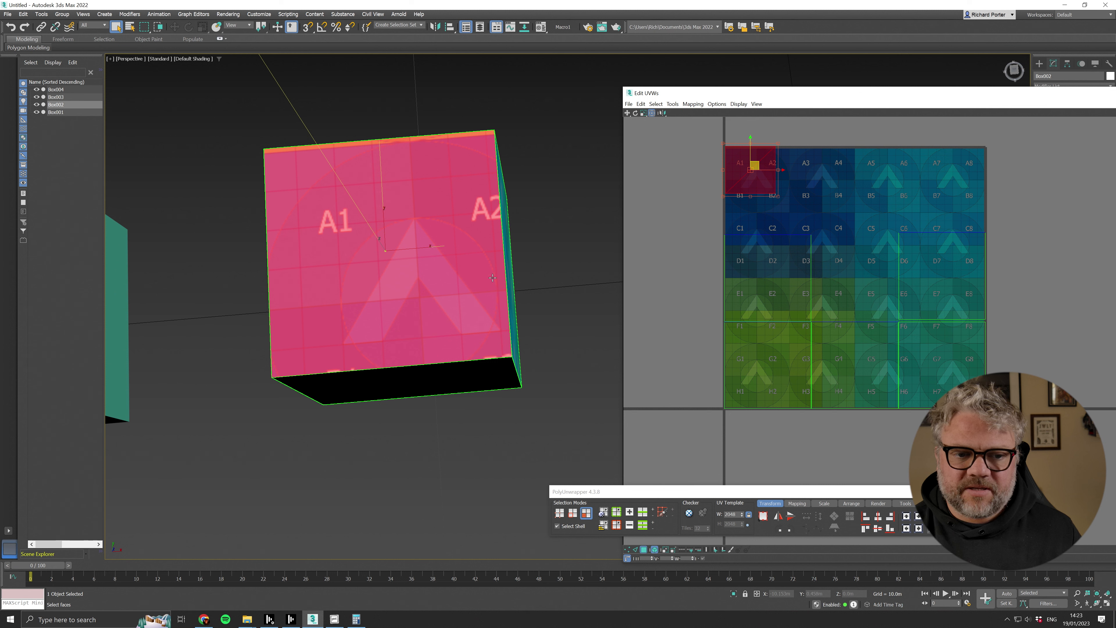
left_click_drag(778, 195, 959, 388)
key("ctrl+z")
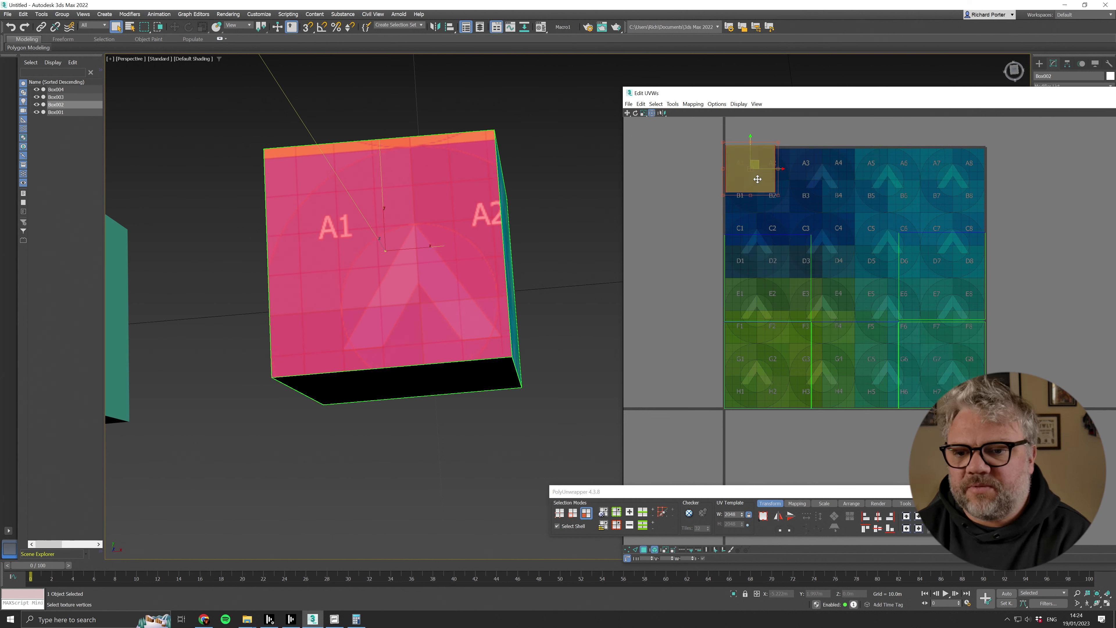
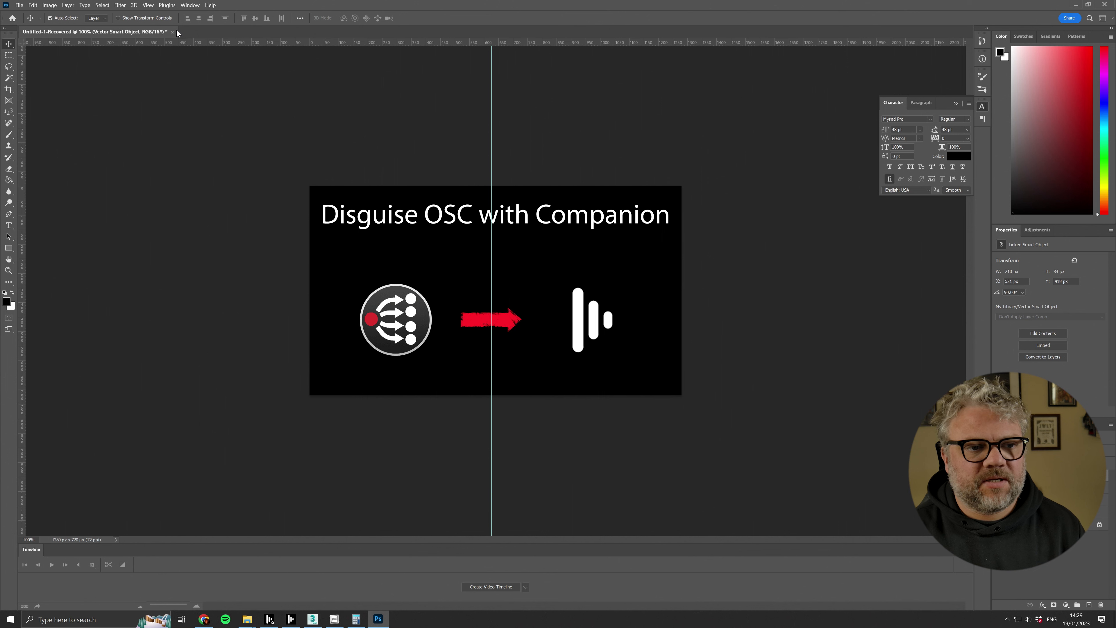
Close the recovered Photoshop document and create a new document 1620 px wide and 1080 px high.
left_click(173, 32)
left_click(583, 231)
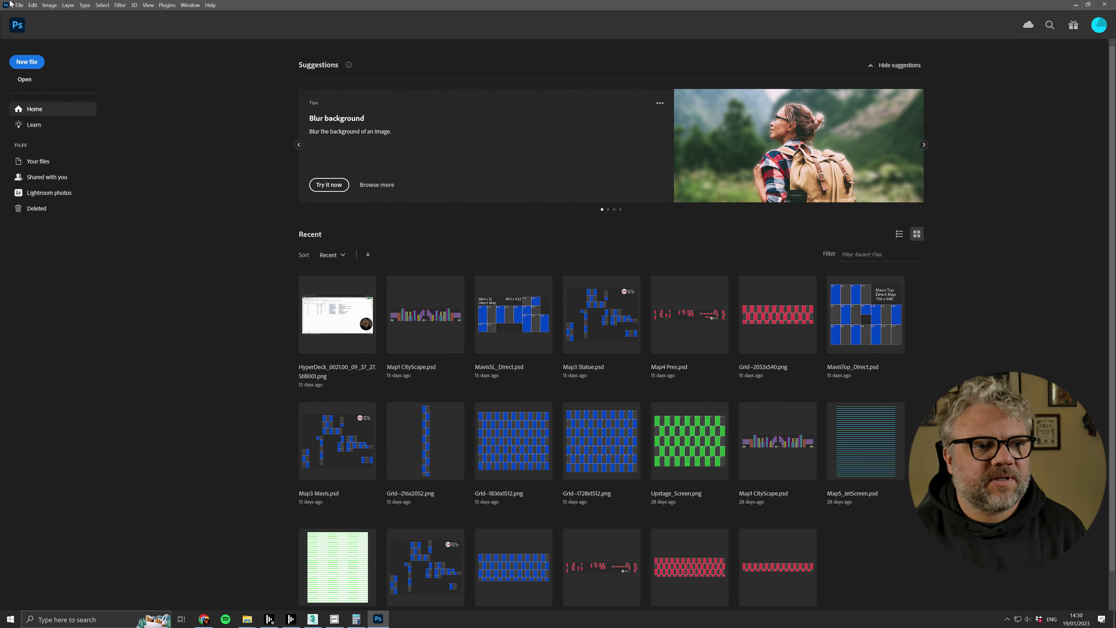
left_click(27, 62)
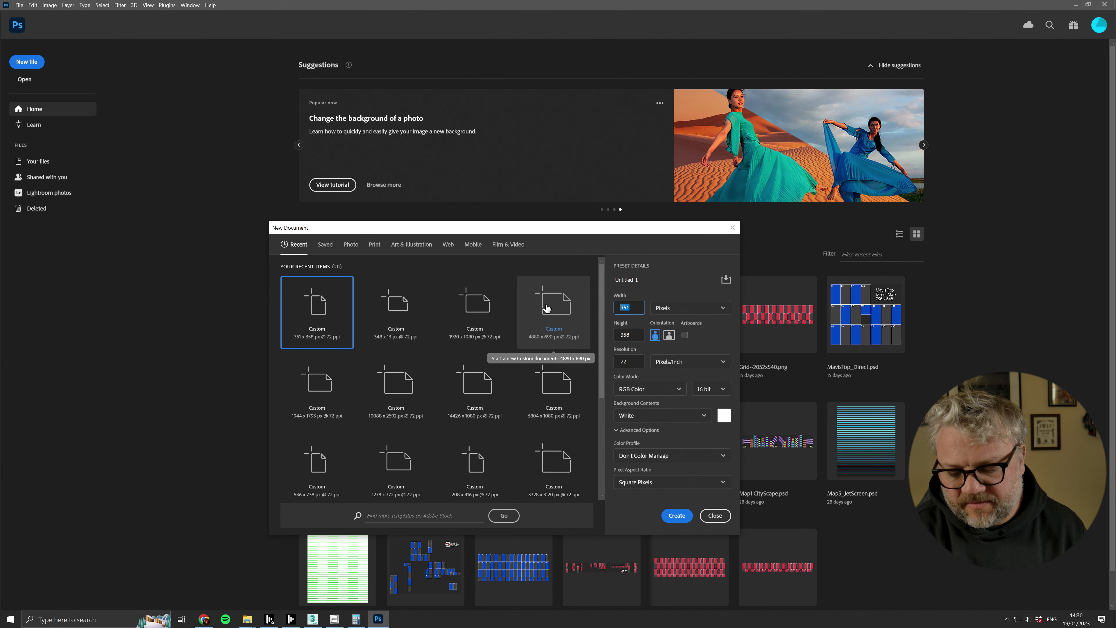
type("1620")
key("Tab")
key("Tab")
type("1080")
left_click(677, 515)
Create a 540 × 540 px rectangle and give it a red fill with a white 1 px stroke.
left_click(9, 248)
left_click(540, 332)
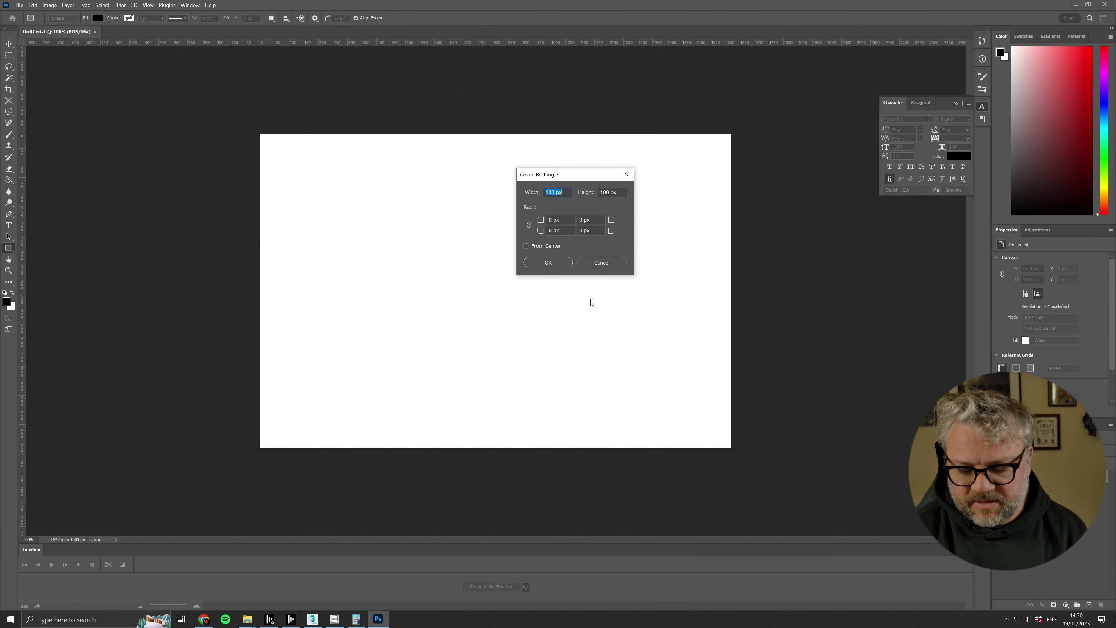
type("540")
key("Tab")
type("540")
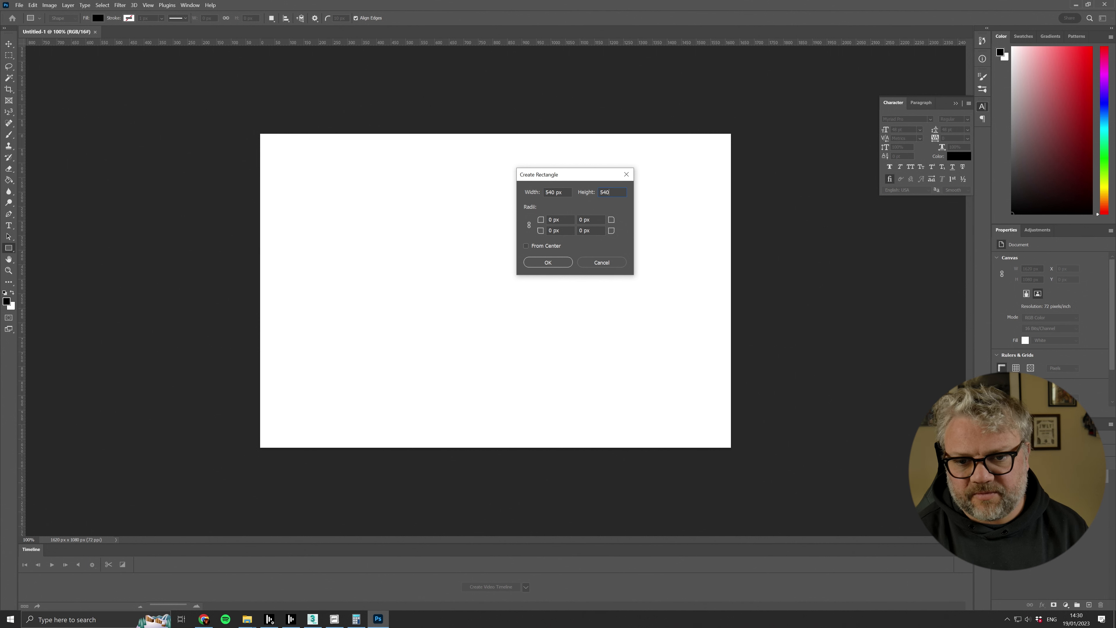
left_click(548, 262)
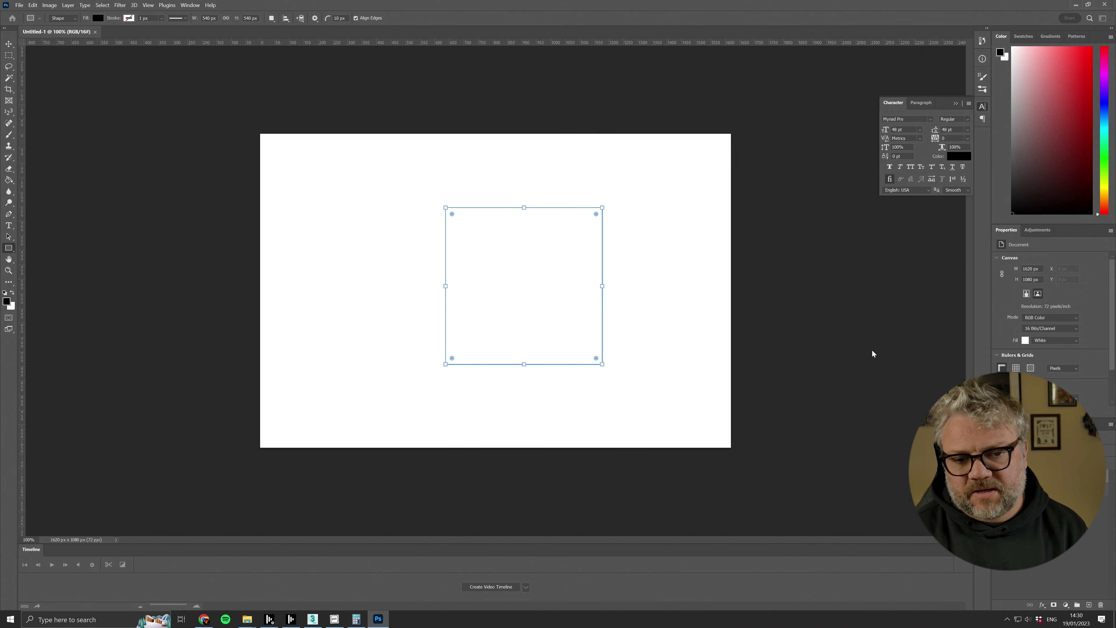
left_click(1024, 334)
left_click(1024, 322)
Move the red square to the canvas's upper-left corner and duplicate it to fill the top row with three squares.
key("v")
left_click_drag(524, 286, 338, 212)
mouse_move(338, 211)
left_mouse_down("alt")
mouse_move(703, 217)
mouse_move(672, 195)
left_mouse_up("alt")
left_click(620, 394)
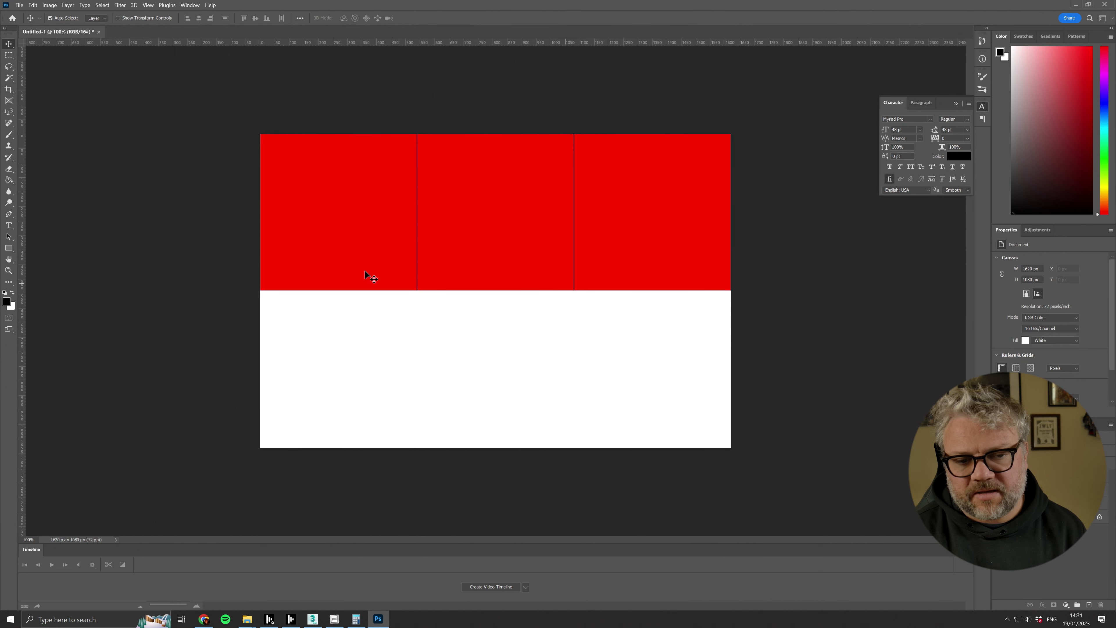
Select the layers of the three top squares and duplicate them directly below to fill the bottom row.
left_click(1105, 500)
left_click(1104, 476, "shift")
left_click_drag(495, 212, 495, 369, "alt")
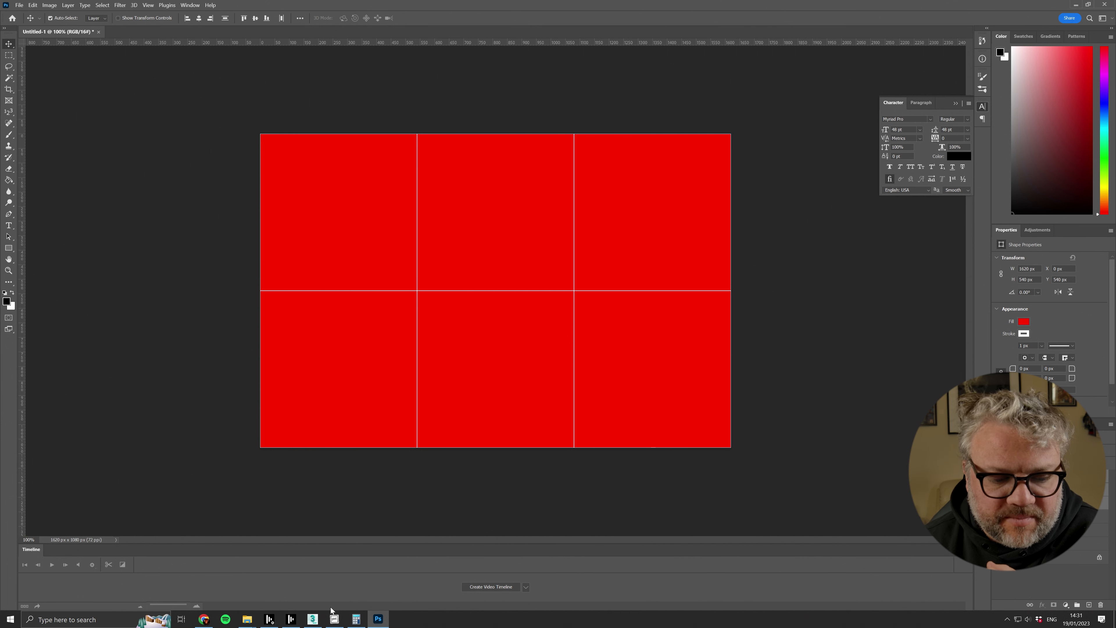
Save a copy of the grid to the Desktop as a PNG named "ContentTemplat".
left_click(19, 5)
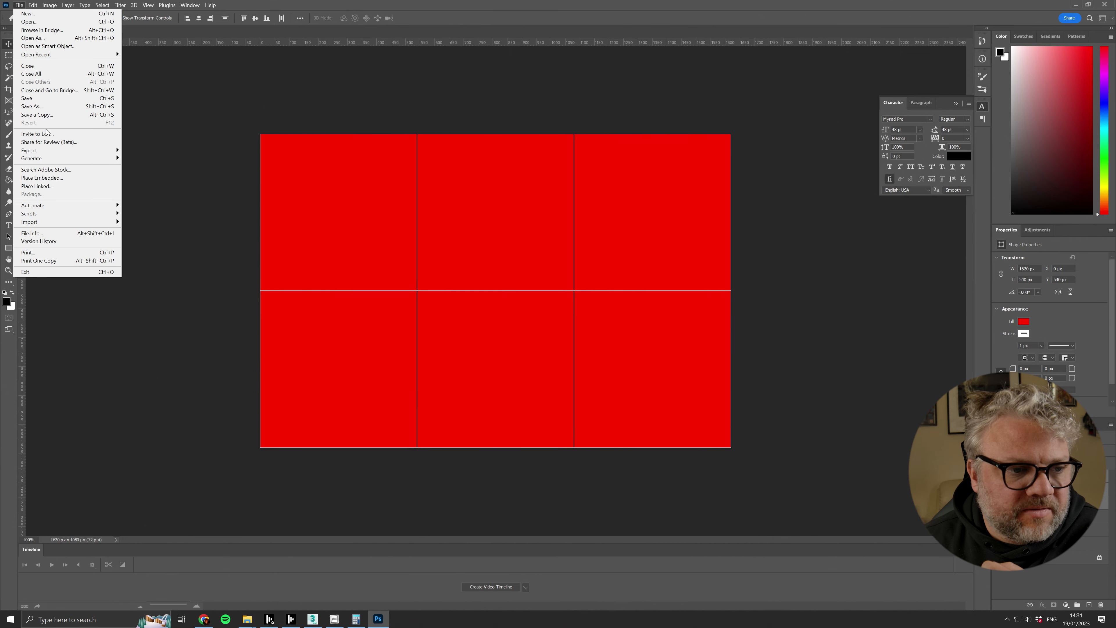
left_click(49, 115)
type("ContentTemplat")
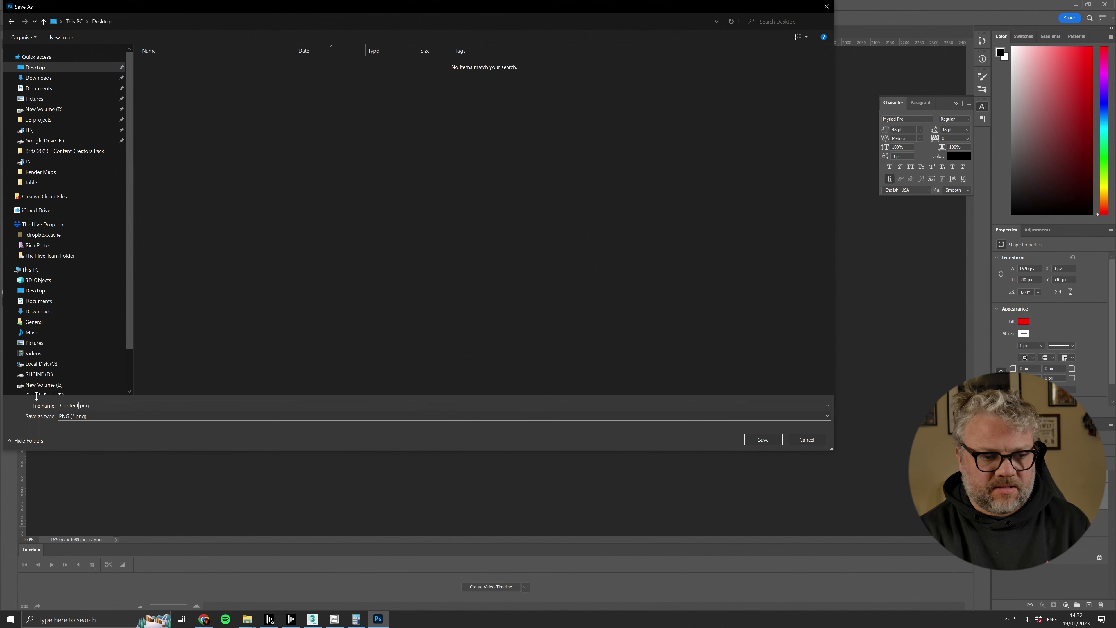
key("Return")
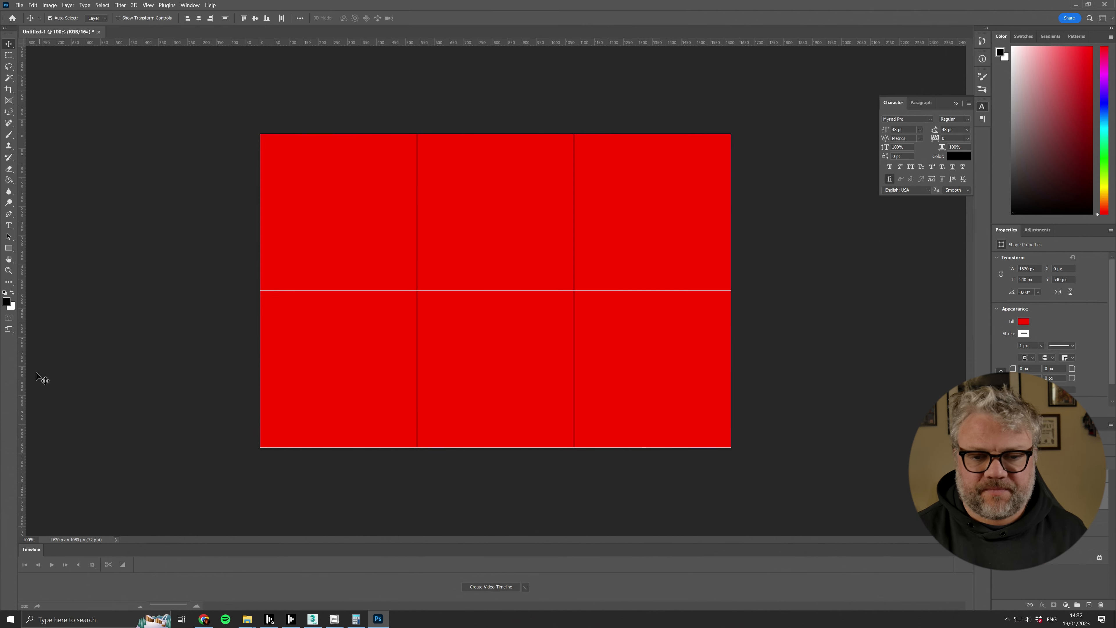
Switch to 3ds Max and load the "ContentTemplat" PNG from the Desktop as the UV editor's background bitmap.
left_click(312, 618)
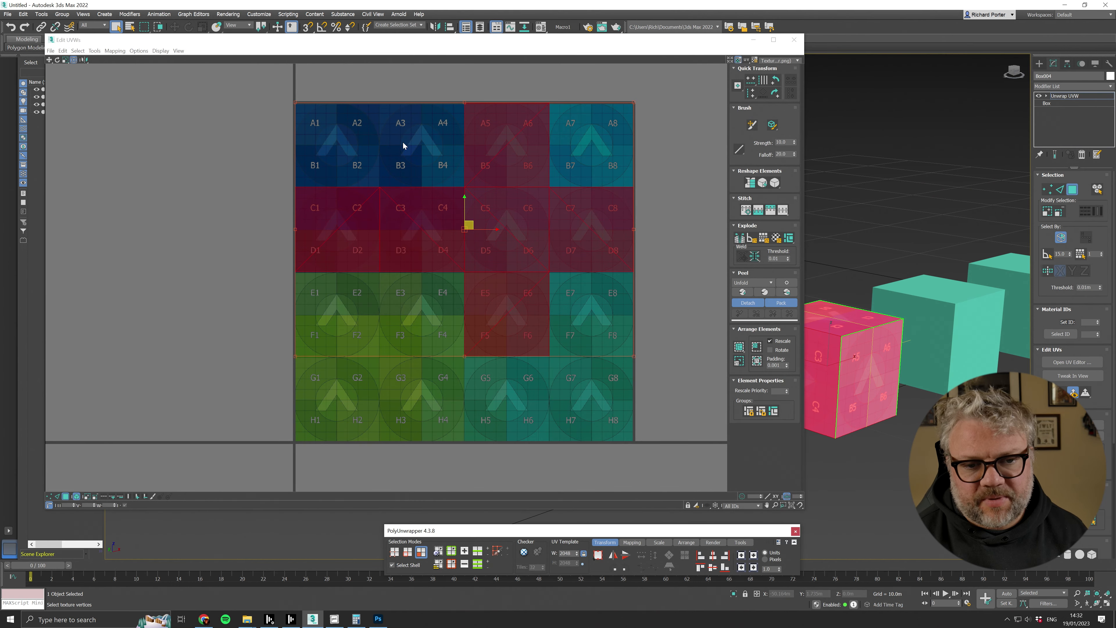
left_click(779, 61)
left_click(775, 89)
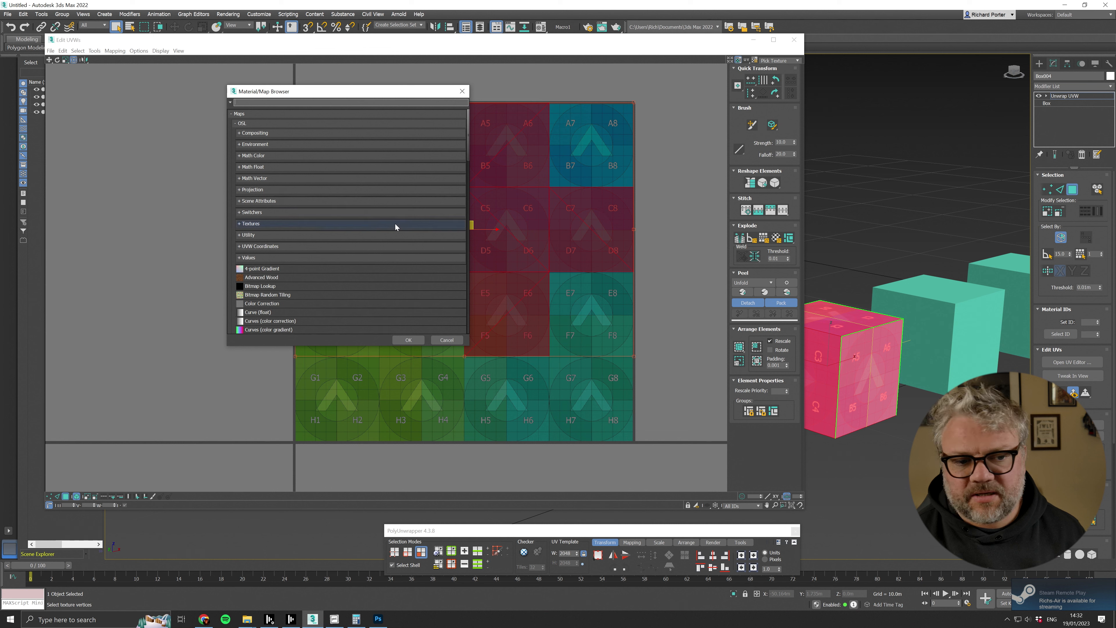
scroll(354, 271, "down", 4)
scroll(327, 268, "down", 7)
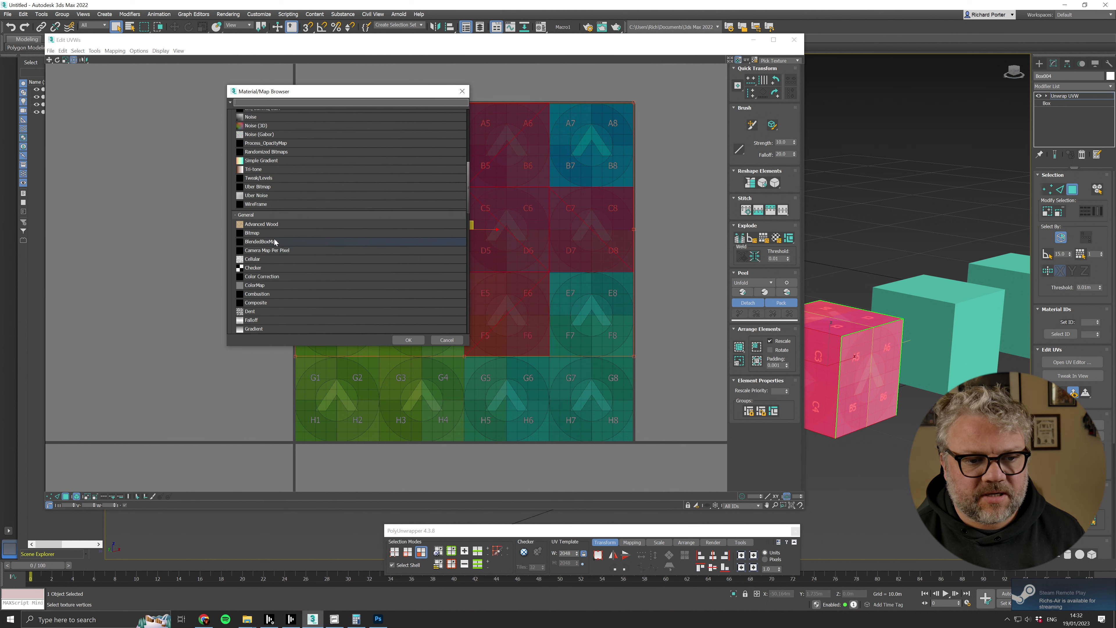
double_click(254, 234)
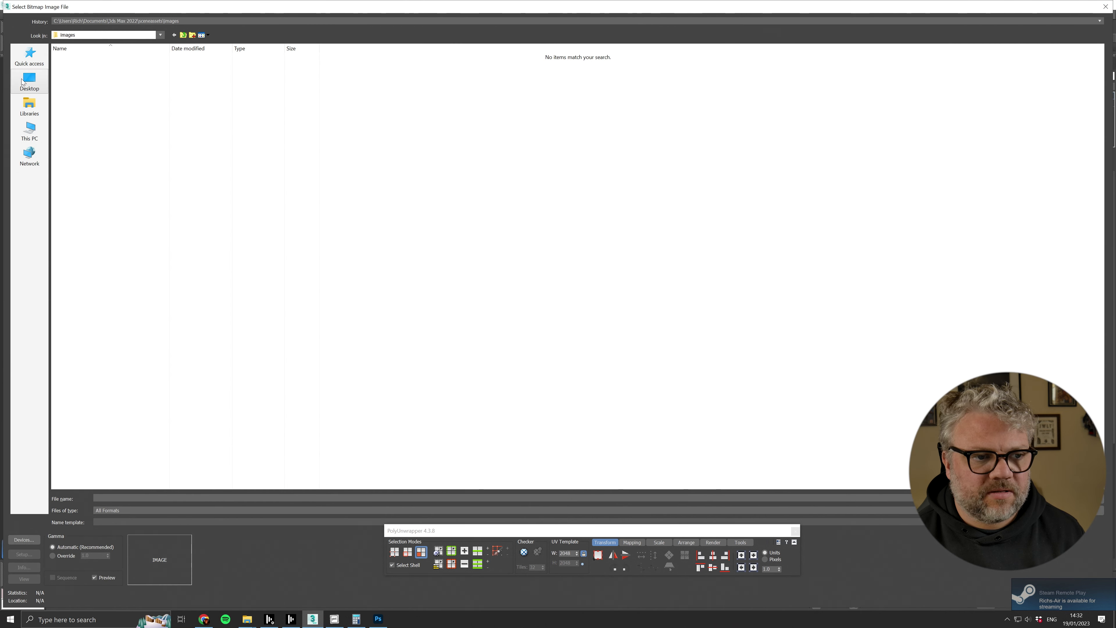
double_click(85, 133)
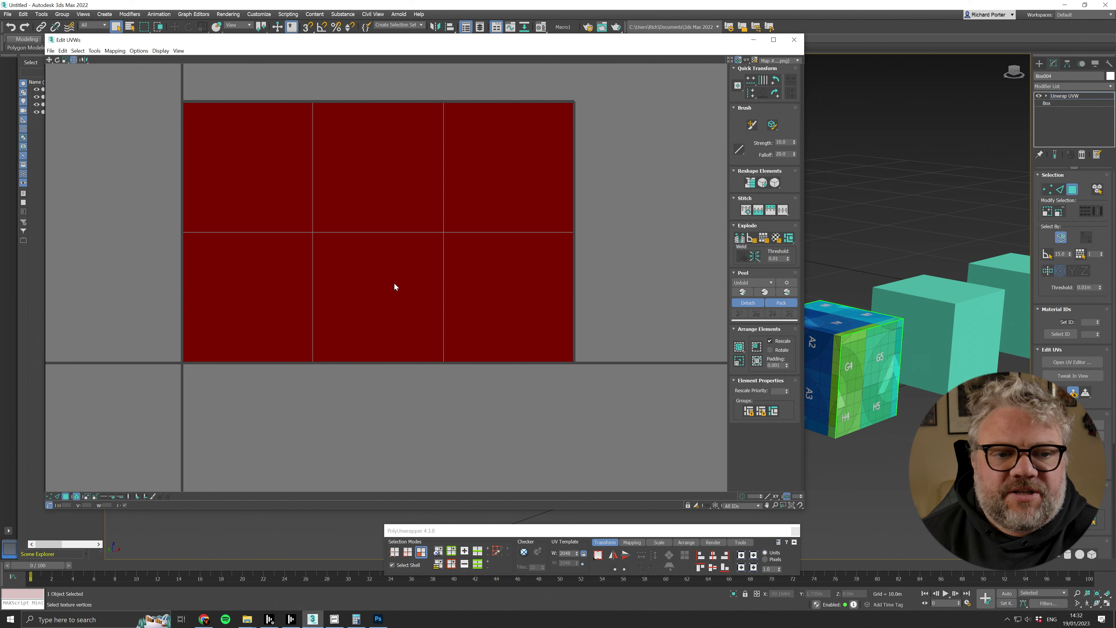
Flatten the box's UVs into separate face shells laid over the template grid.
scroll(369, 267, "down", 6)
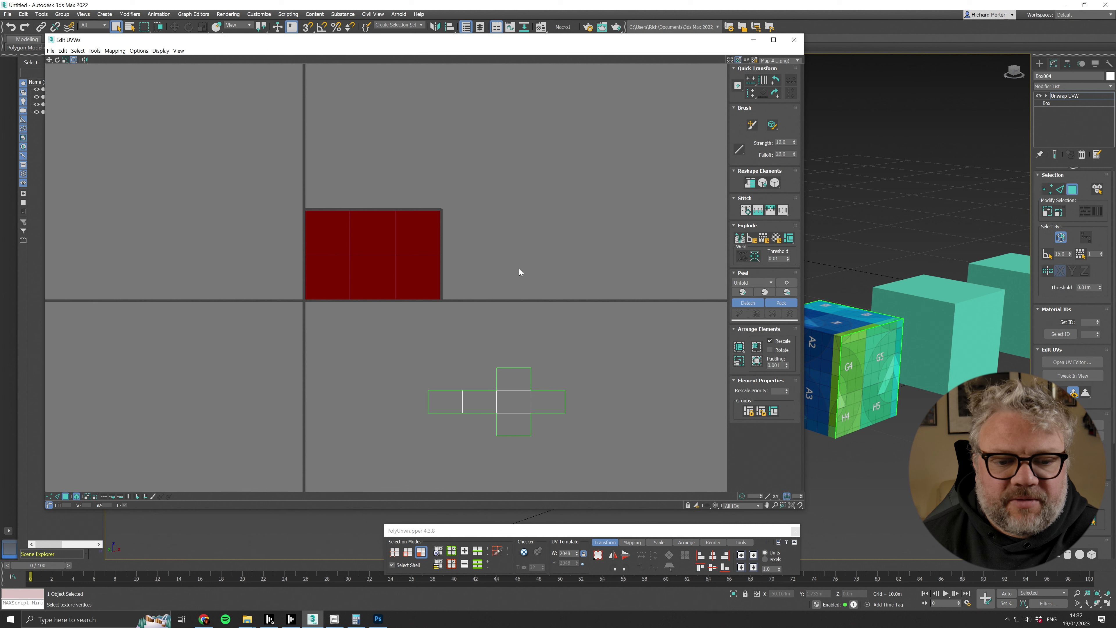
left_click(115, 51)
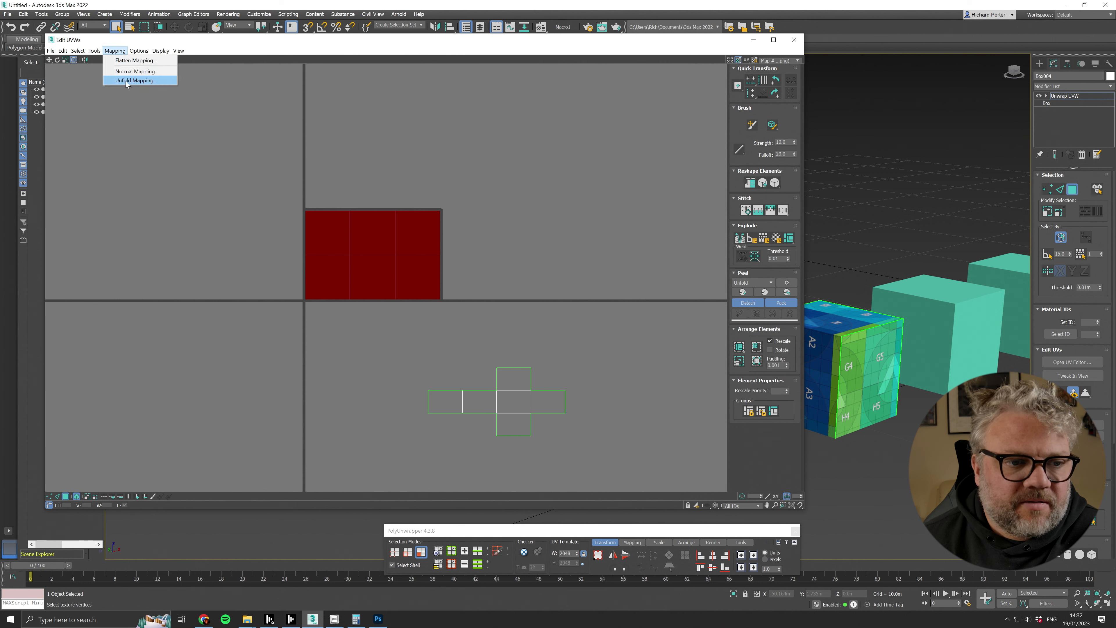
left_click(126, 82)
left_click(125, 46)
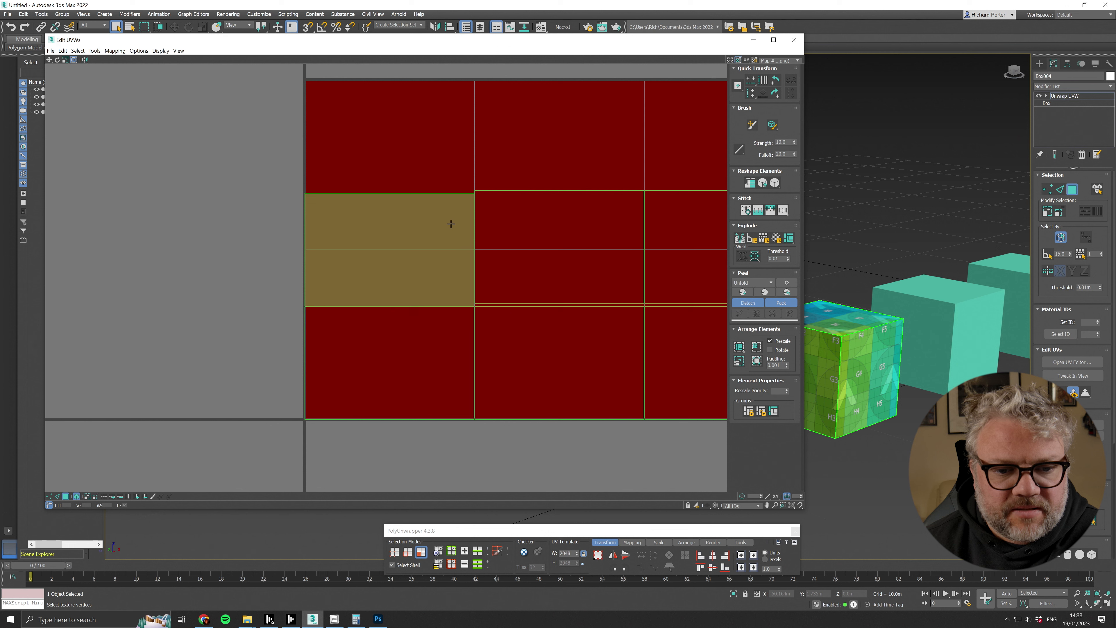
Move the left-column UV face in the second row up towards the template's upper-left square, adjusting it by its lower-right corner.
left_click_drag(398, 244, 398, 131)
scroll(408, 147, "up", 4)
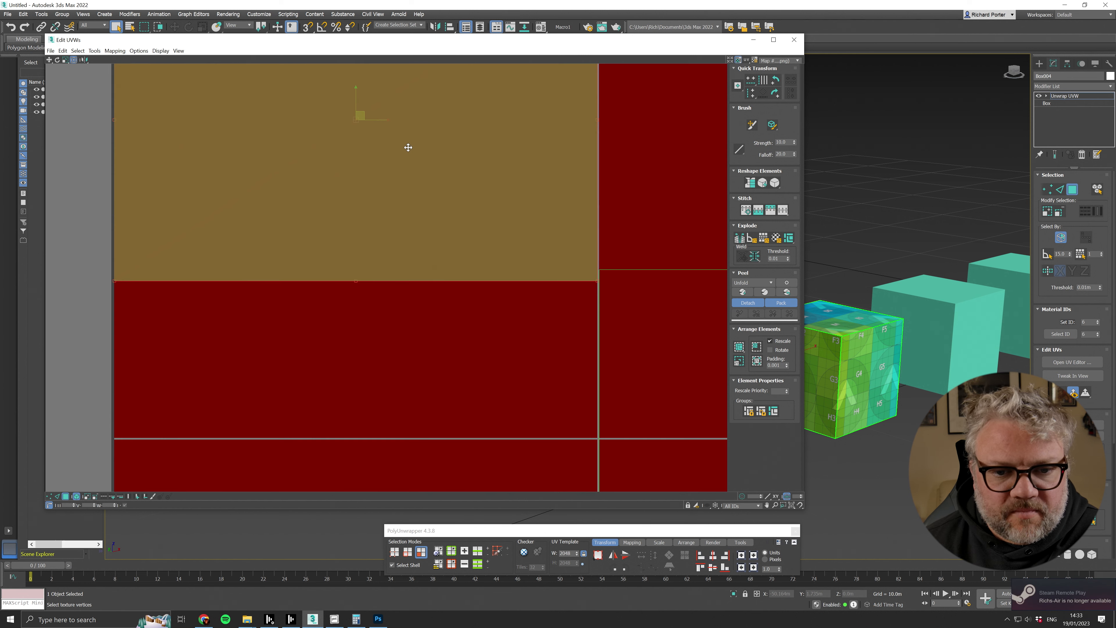
middle_click_drag(568, 282, 434, 268)
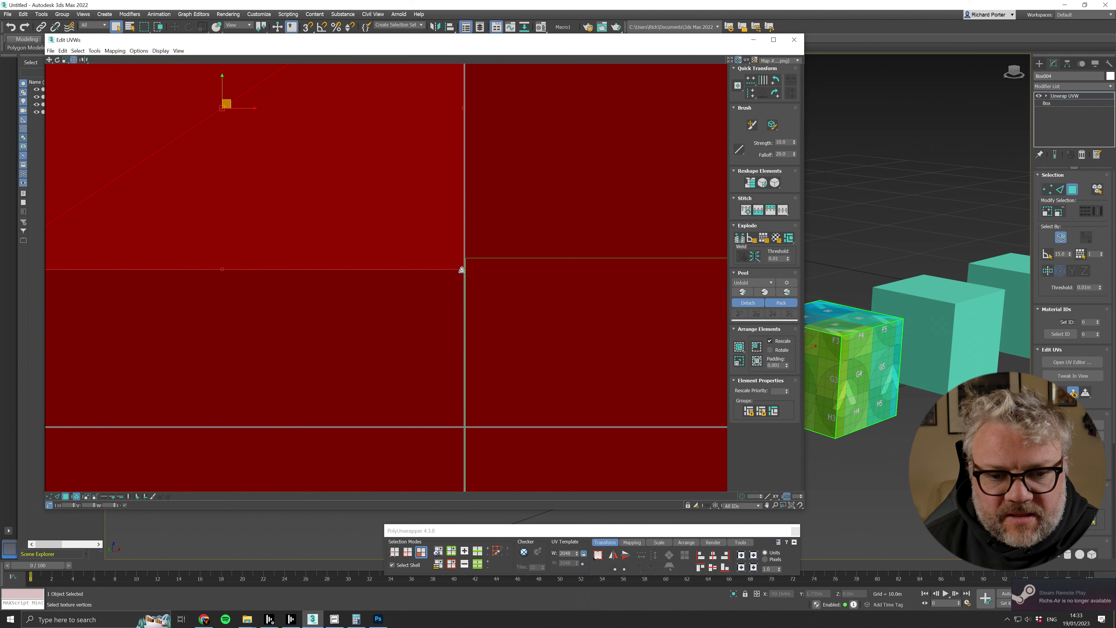
left_click_drag(463, 270, 464, 209)
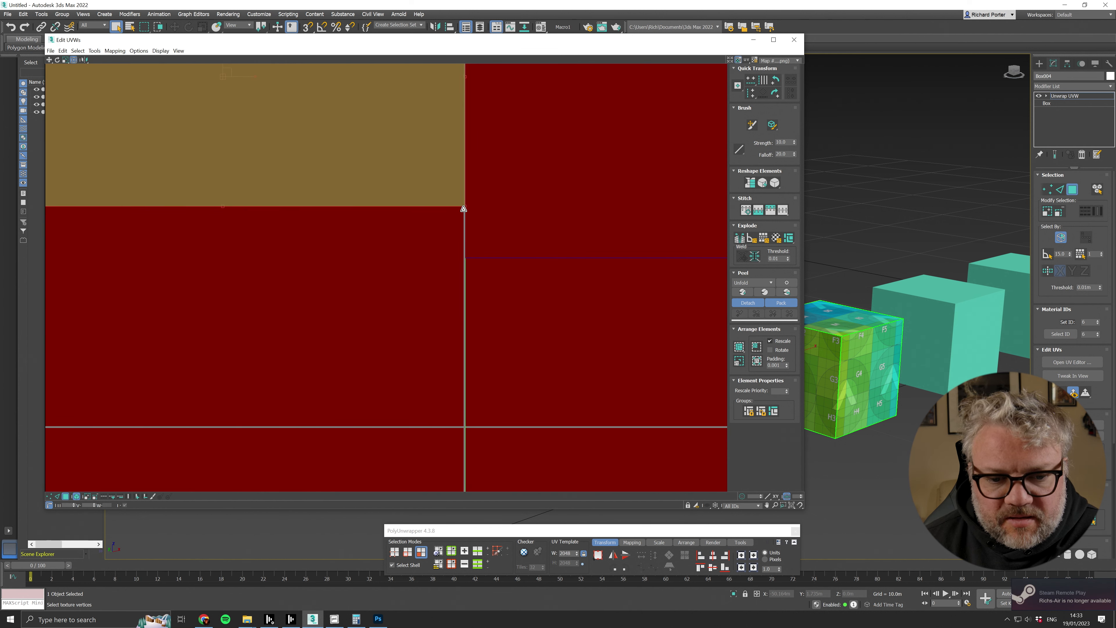
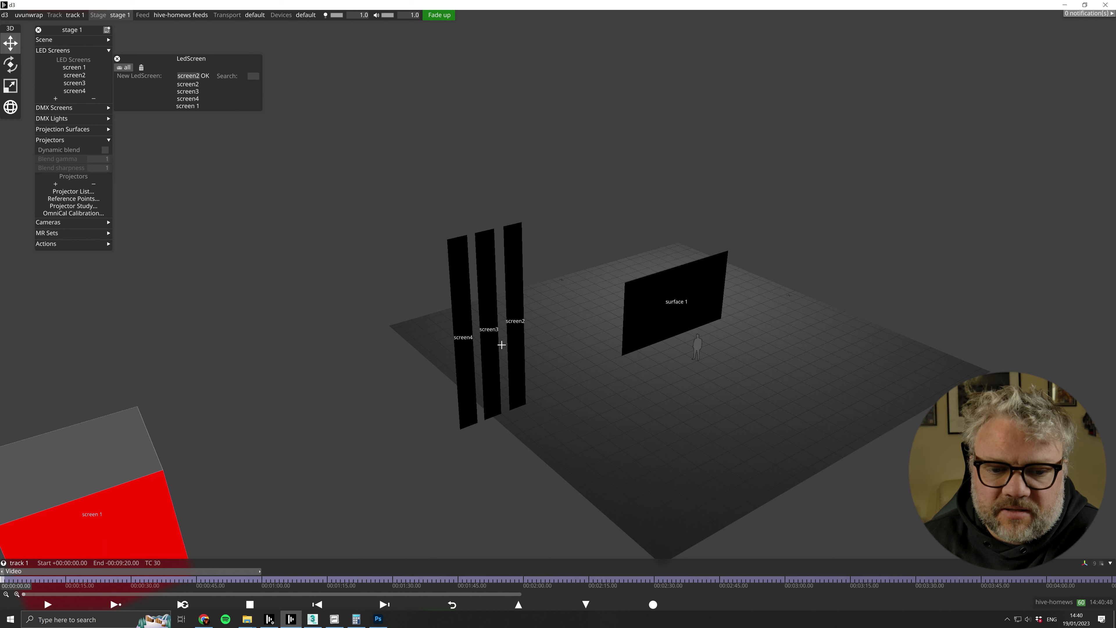
left_click_drag(501, 343, 478, 364)
middle_click_drag(310, 384, 336, 364)
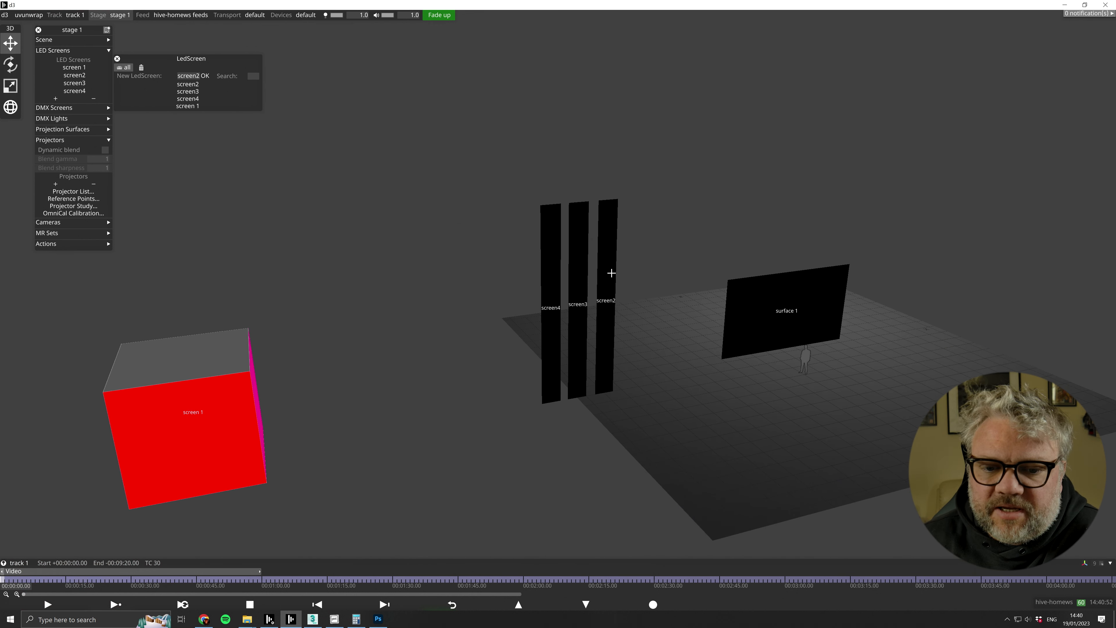
left_click_drag(567, 312, 589, 347)
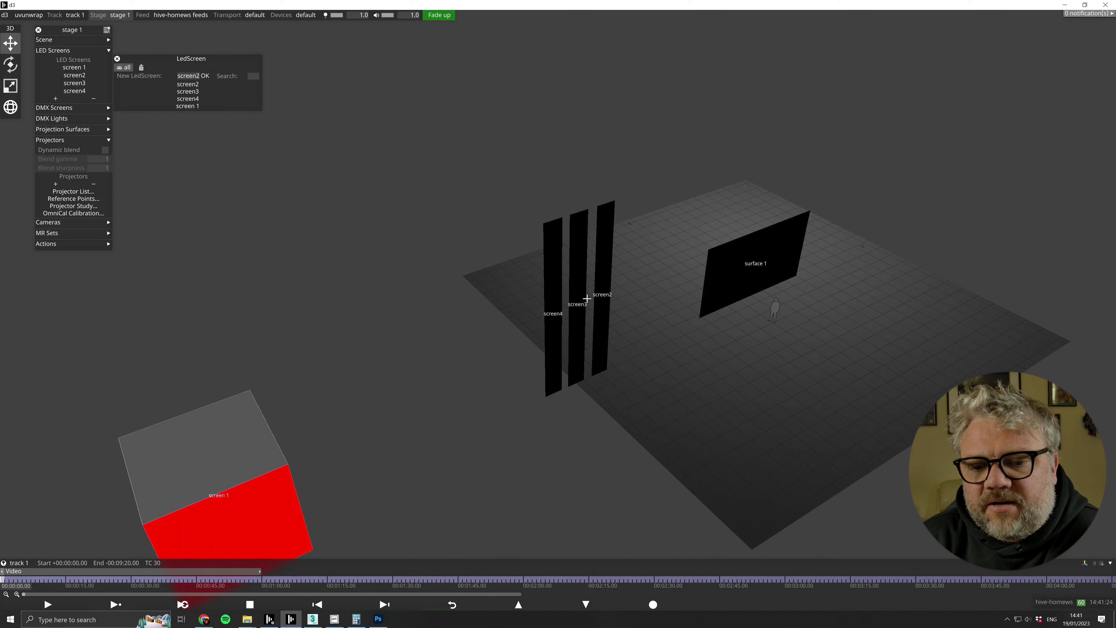
left_click_drag(573, 286, 533, 324)
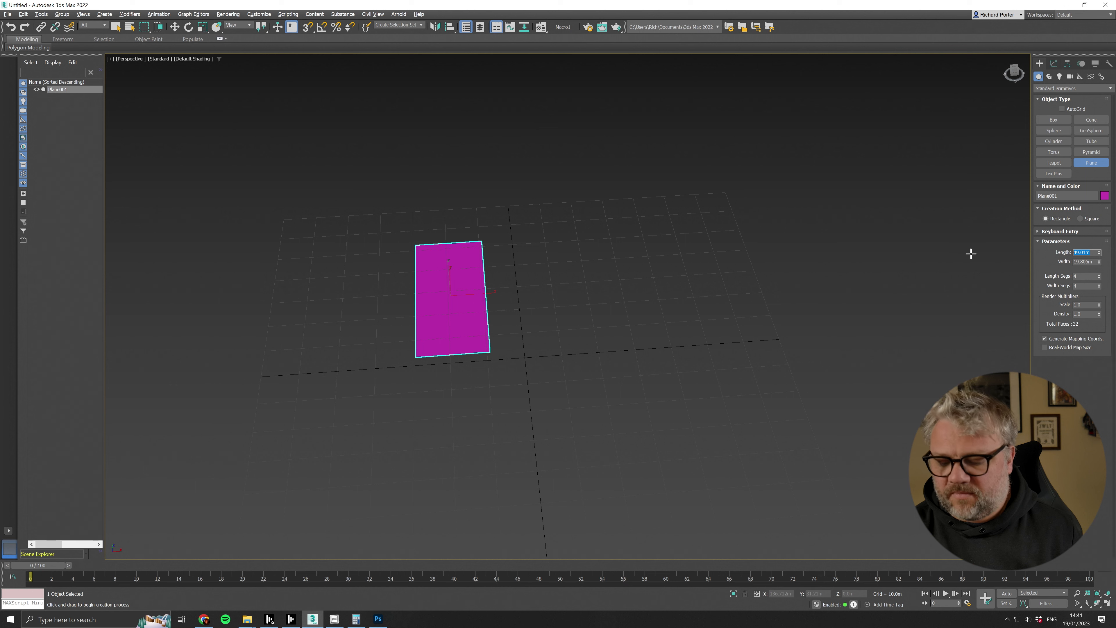
Set the new plane's length to 10 m and width to 1 m.
type("10")
key("Tab")
type("1")
key("Return")
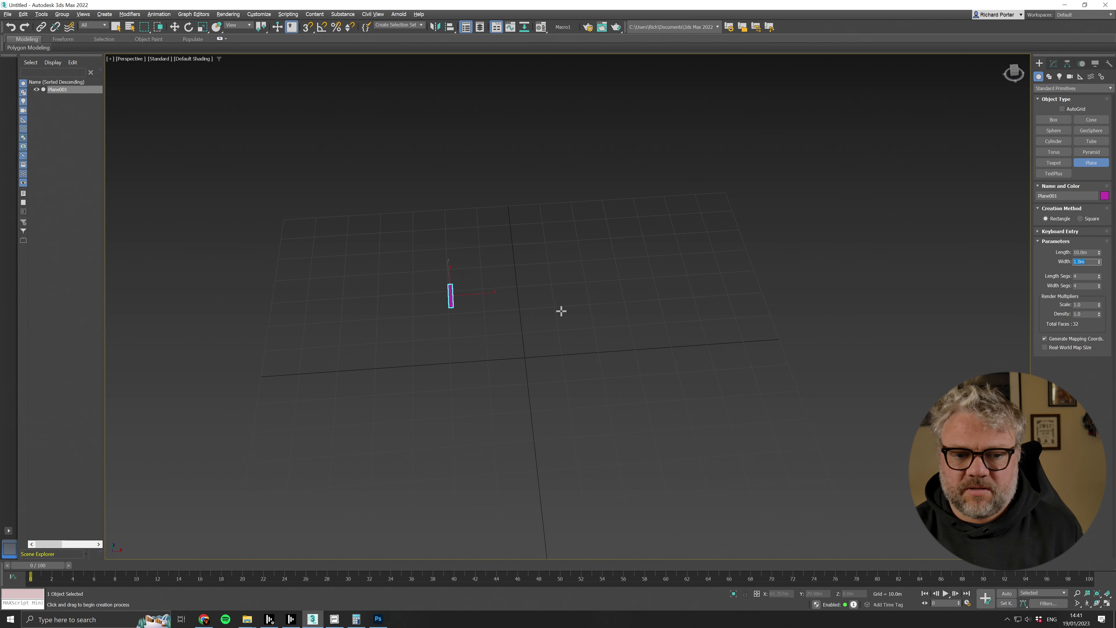
Rotate the plane 90 degrees about the X axis so it stands upright.
middle_click_drag(561, 308, 488, 202, "alt")
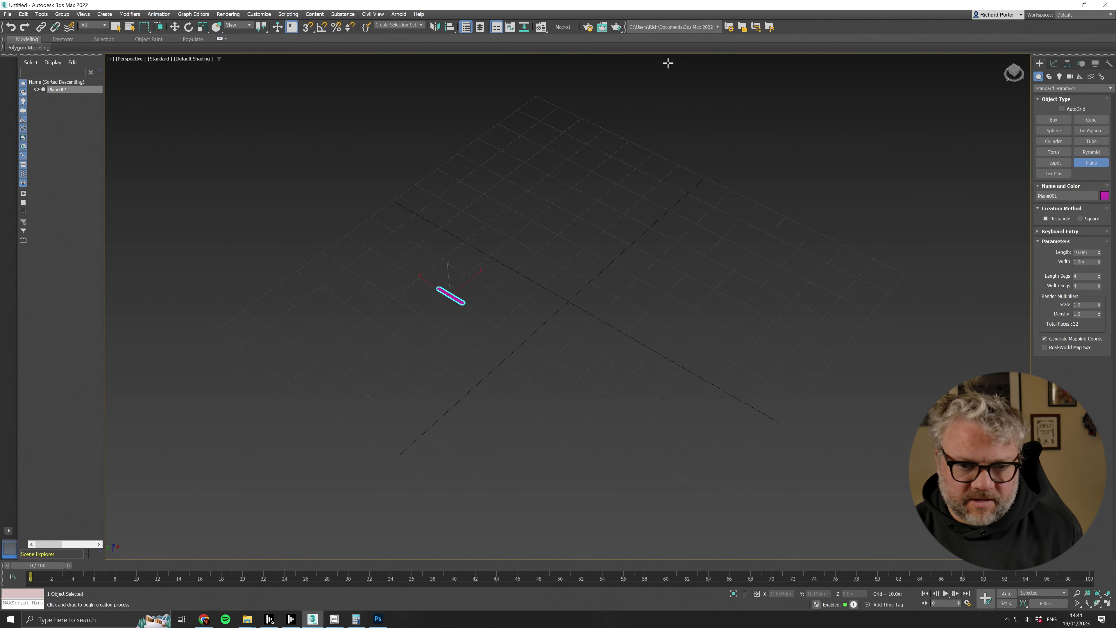
key("r")
key("e")
double_click(780, 594)
type("90")
key("Return")
middle_click_drag(549, 352, 492, 273, "alt")
double_click(816, 593)
type("5")
key("Return")
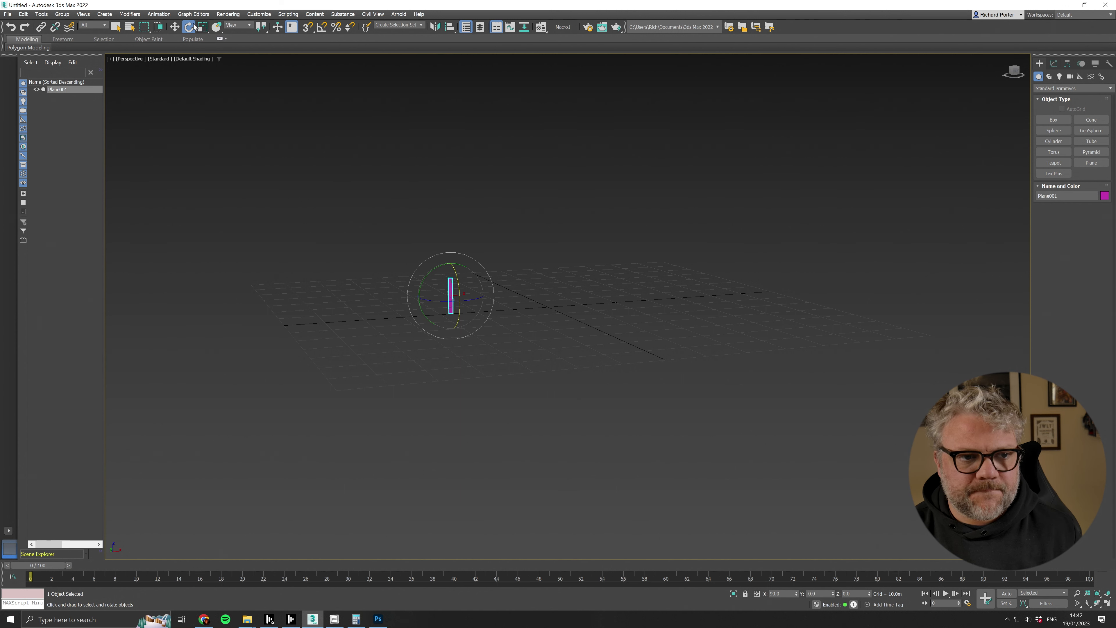
Raise the upright plane by setting its Z position to 5 m.
key("w")
double_click(850, 594)
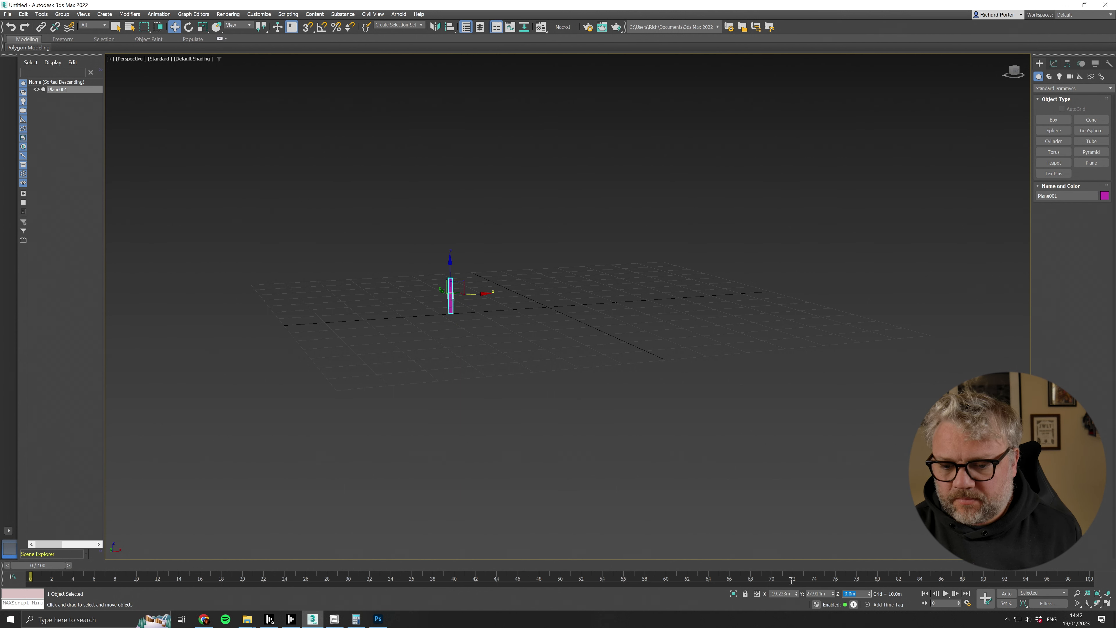
type("5")
key("Return")
Set the plane's X position to 0 and move it along Y to about -0.175 m, close to the origin.
middle_click_drag(534, 303, 524, 340, "alt")
middle_click_drag(480, 279, 752, 500, "alt")
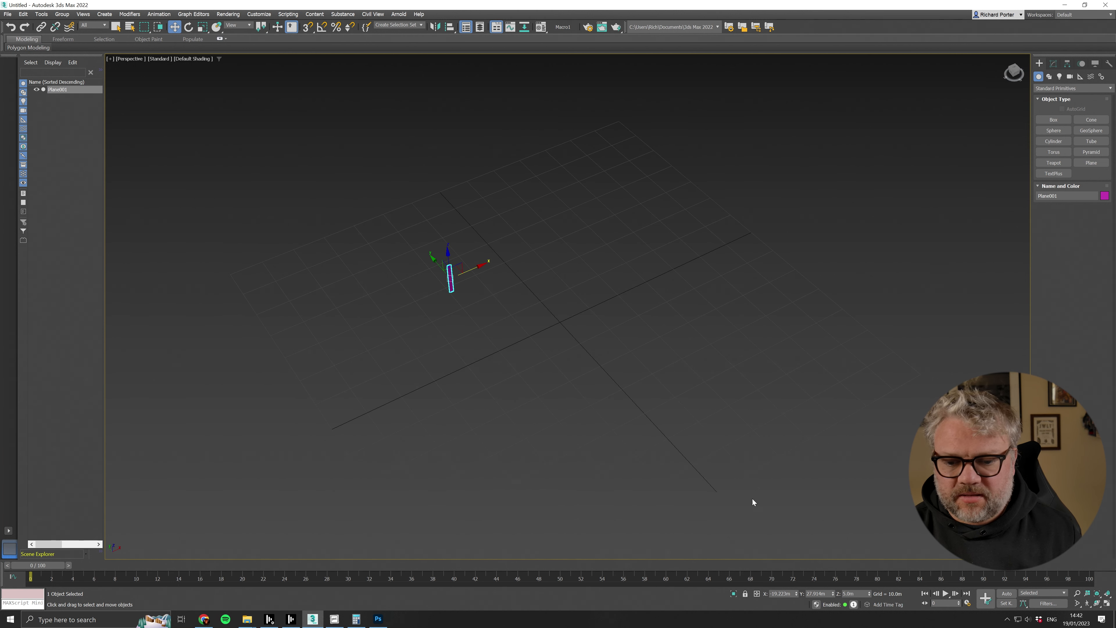
double_click(784, 593)
type("0")
key("Return")
left_click_drag(487, 235, 541, 310)
Clone the upright plane and space the copies along the X axis to form a row of six strips.
middle_click_drag(629, 334, 596, 286, "alt")
key("ctrl+v")
key("Return")
left_click(403, 224)
left_click(381, 227)
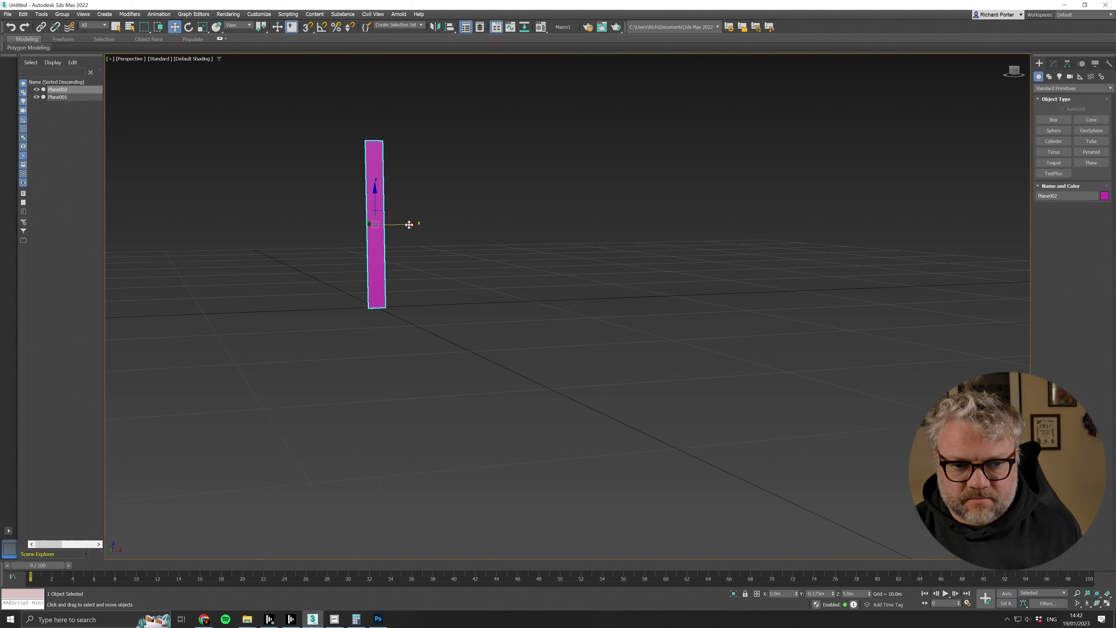
left_click_drag(409, 226, 560, 223)
left_click(534, 346)
left_click(535, 339)
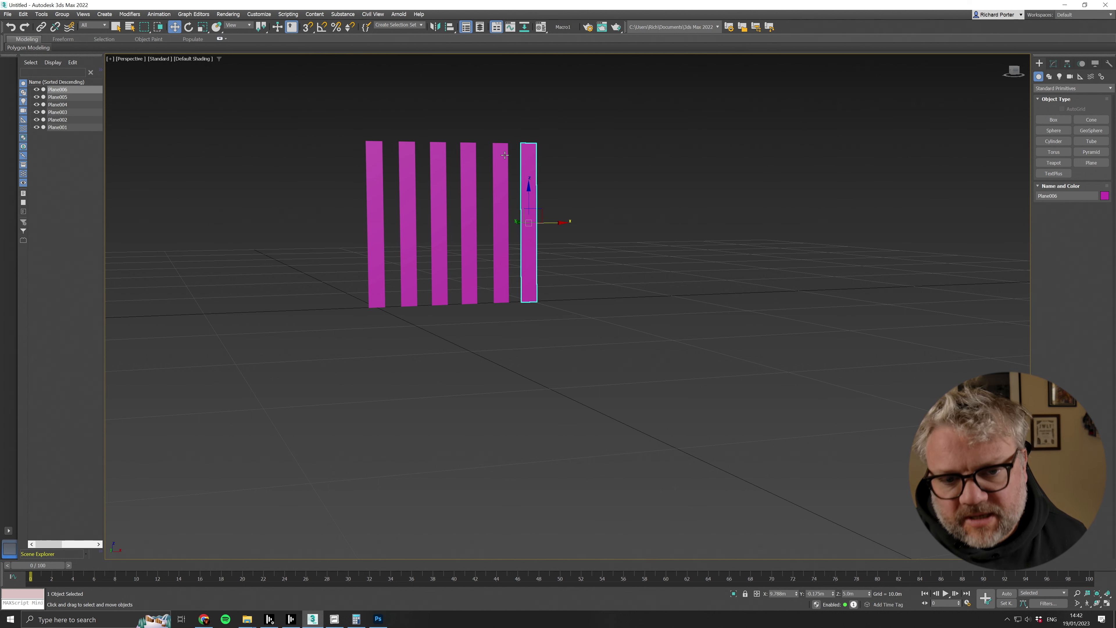
left_click(602, 134)
middle_click_drag(602, 134, 598, 319, "alt")
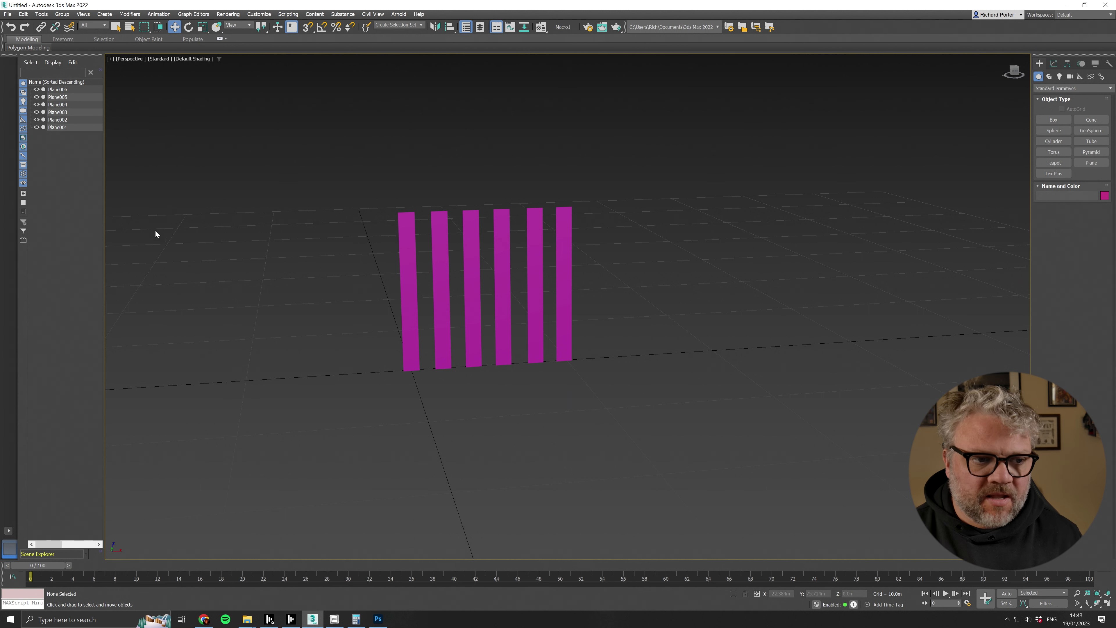
Convert the first strip to an editable mesh combining all six strips and apply Unwrap UVW to it.
middle_click_drag(473, 221, 433, 245)
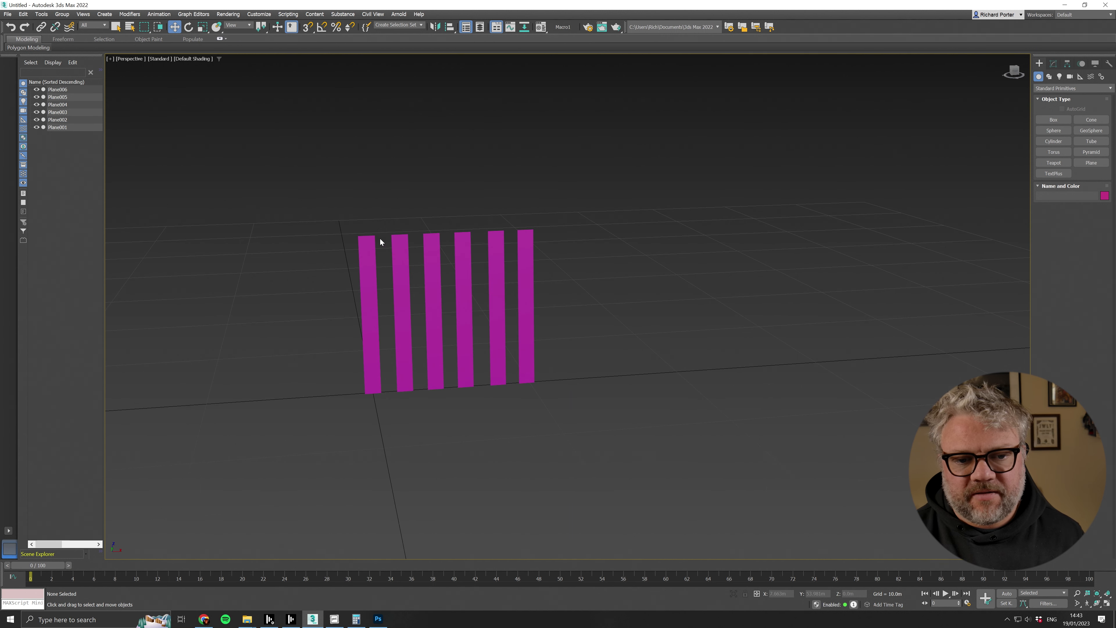
middle_click_drag(510, 258, 434, 327, "alt")
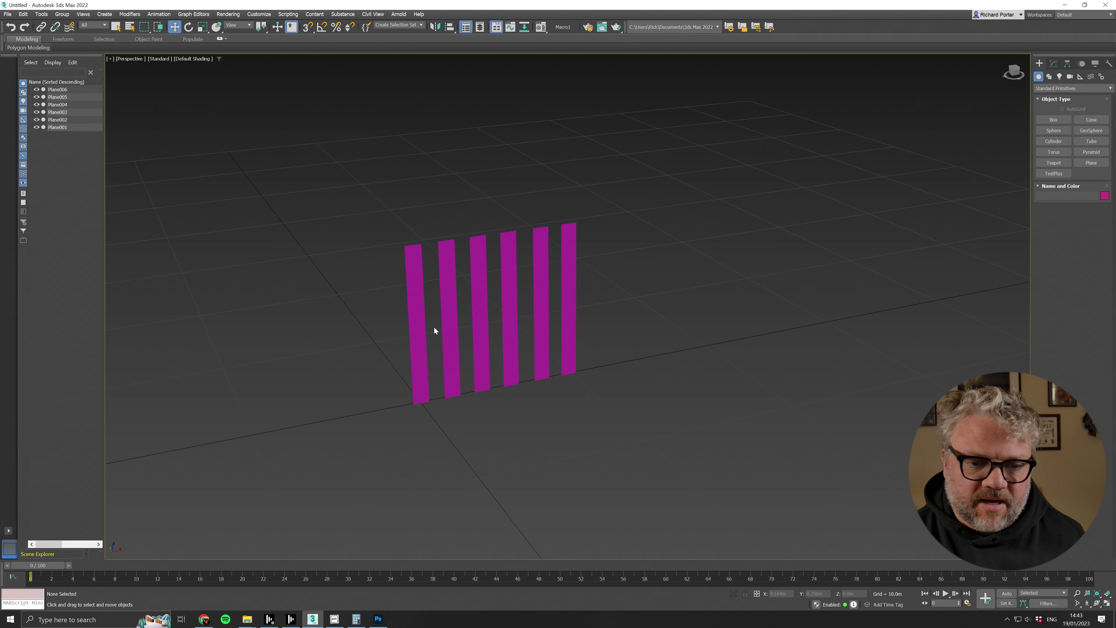
left_click(420, 325)
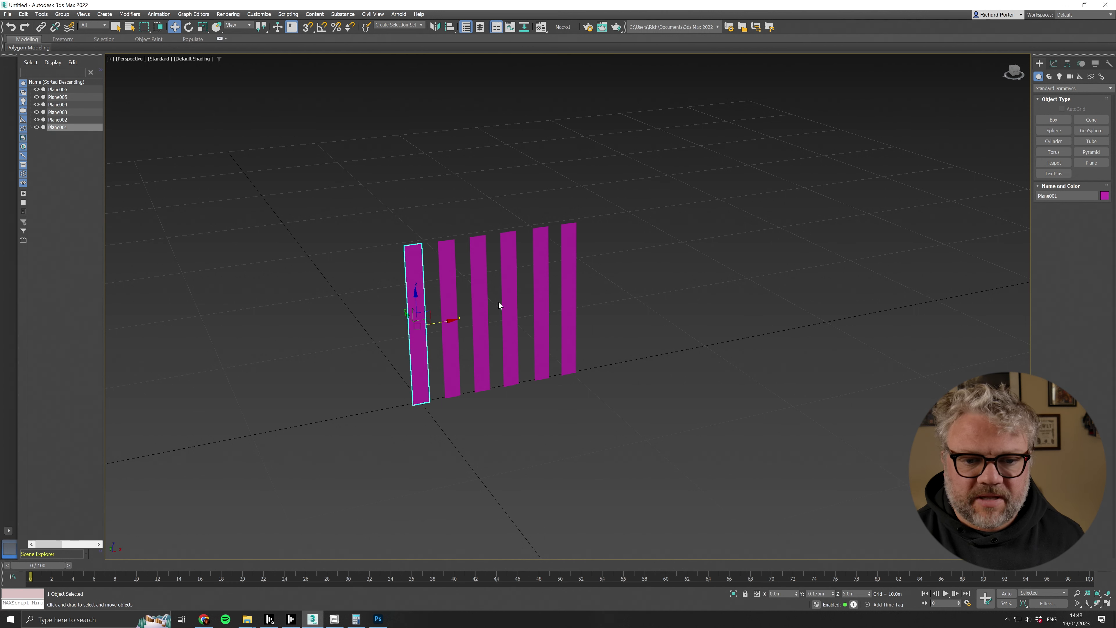
middle_click_drag(530, 339, 439, 343, "alt")
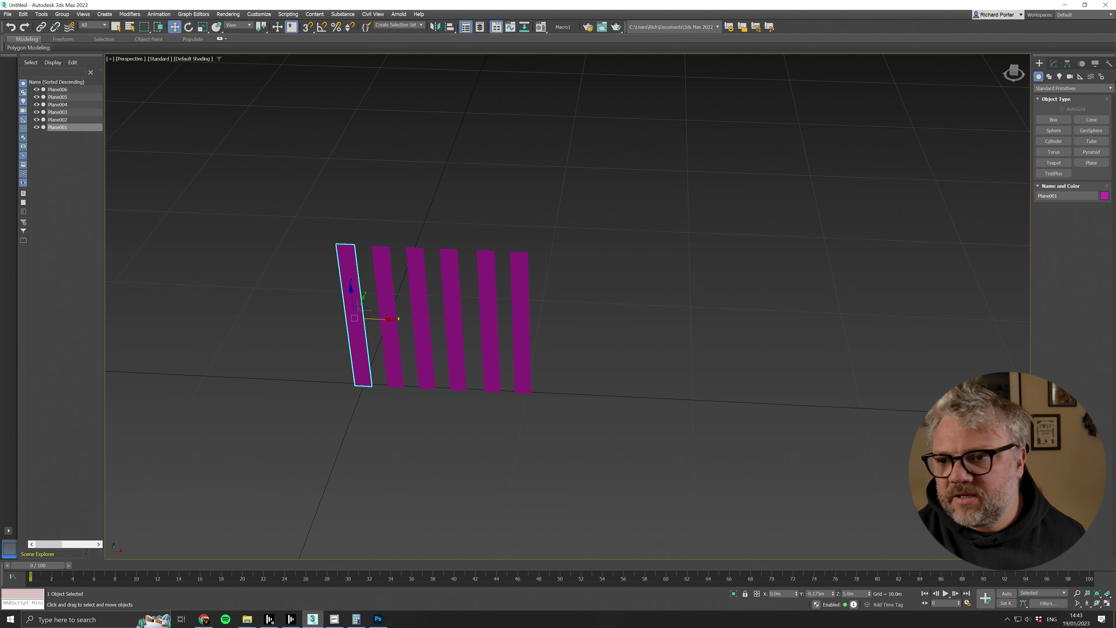
left_click(1053, 63)
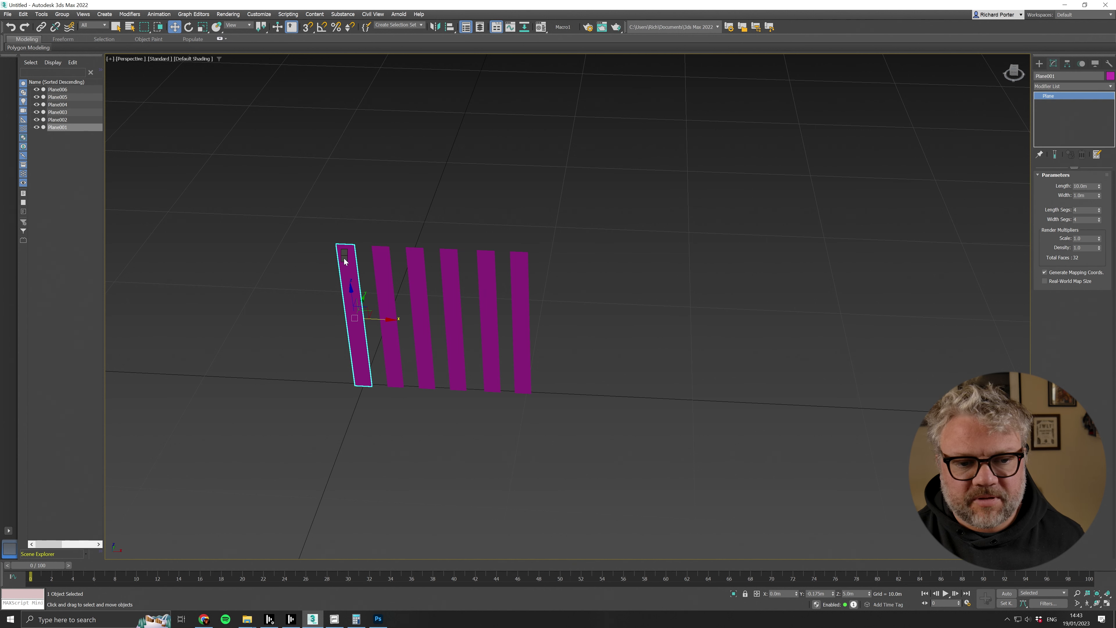
right_click(346, 256)
left_click(851, 340)
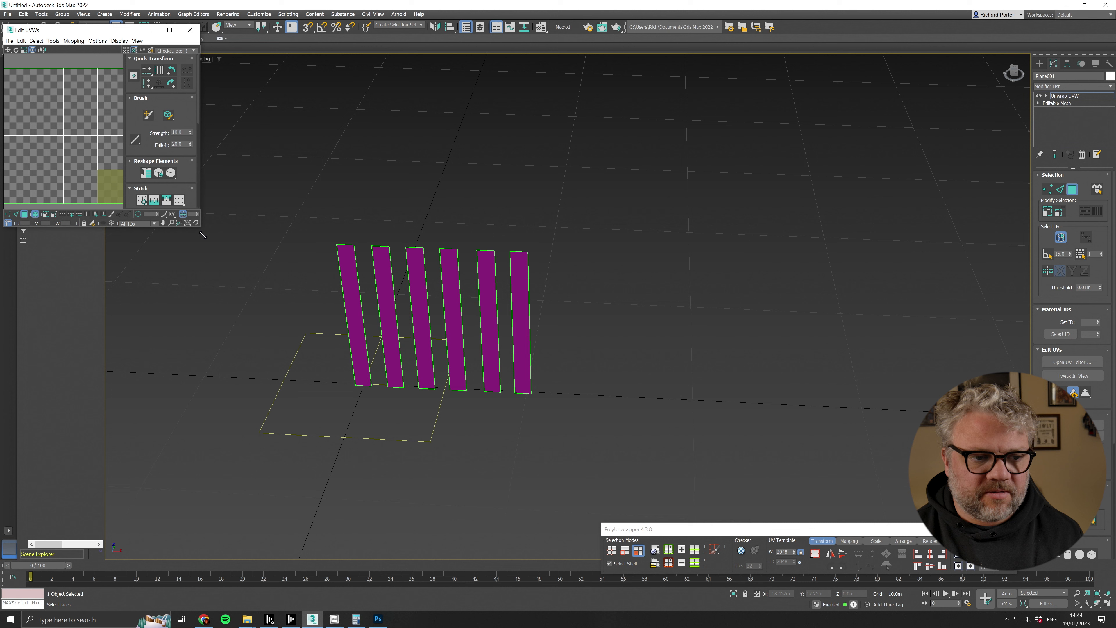
Enlarge the UV editor window and planar-map all six strips together so their UVs lie side by side across the UV square.
left_click_drag(306, 337, 302, 334)
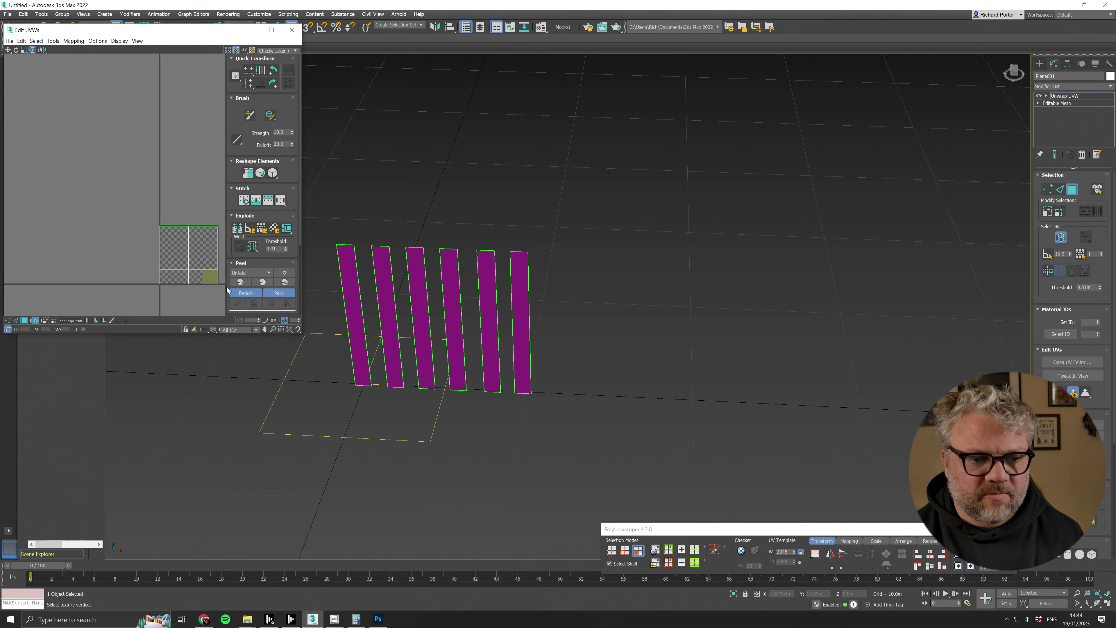
middle_click_drag(162, 242, 102, 179)
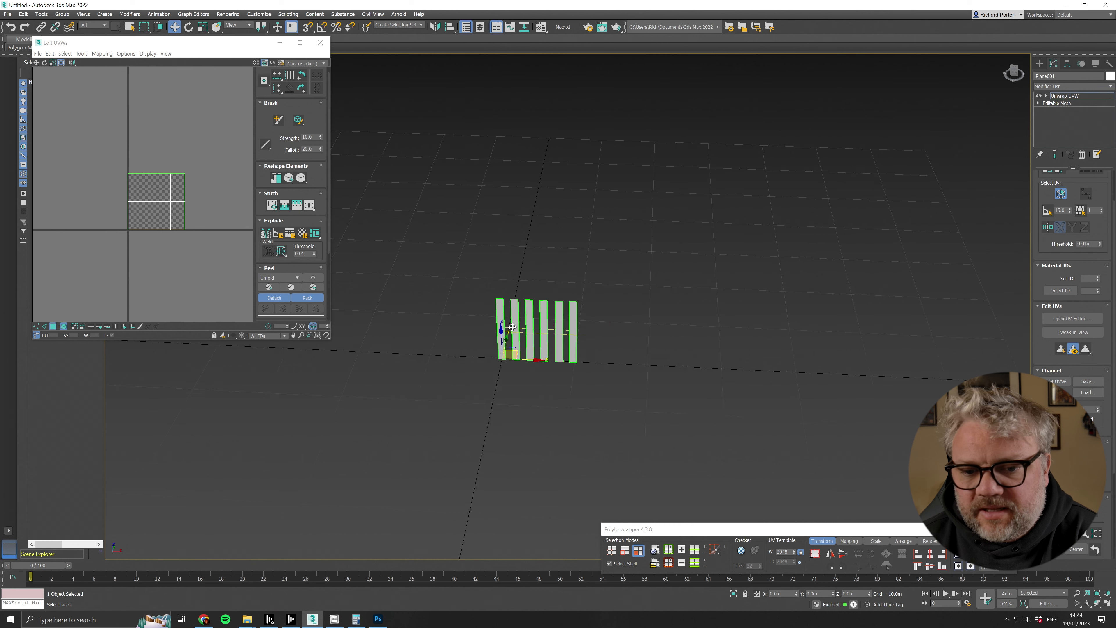
scroll(500, 324, "up", 8)
middle_click_drag(603, 305, 771, 251)
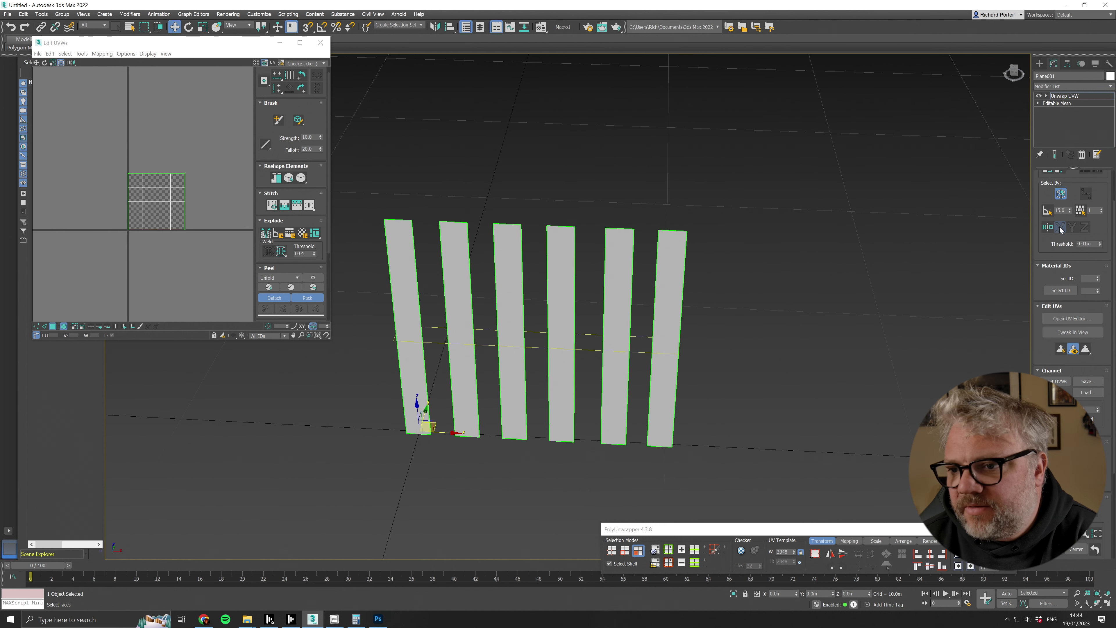
scroll(1056, 225, "up", 2)
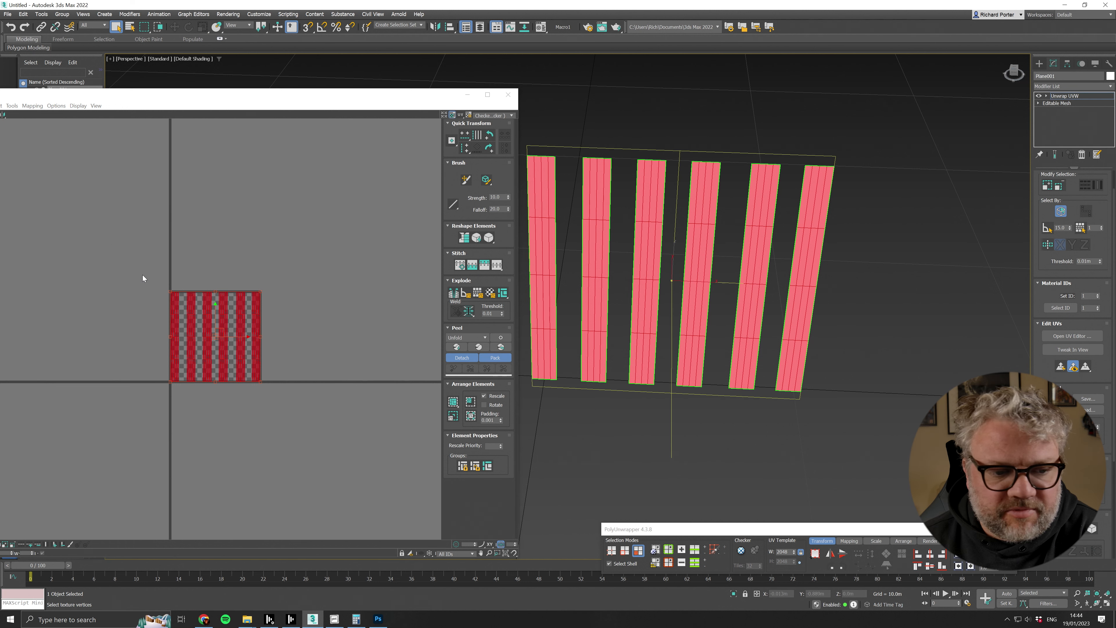
scroll(167, 310, "up", 4)
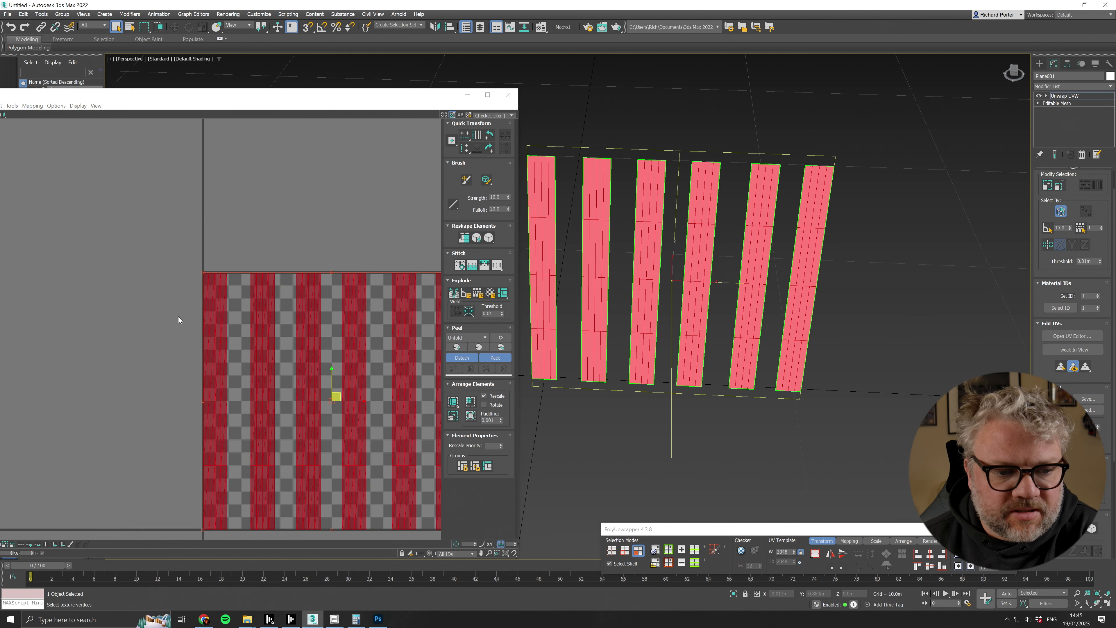
middle_click_drag(349, 362, 233, 247)
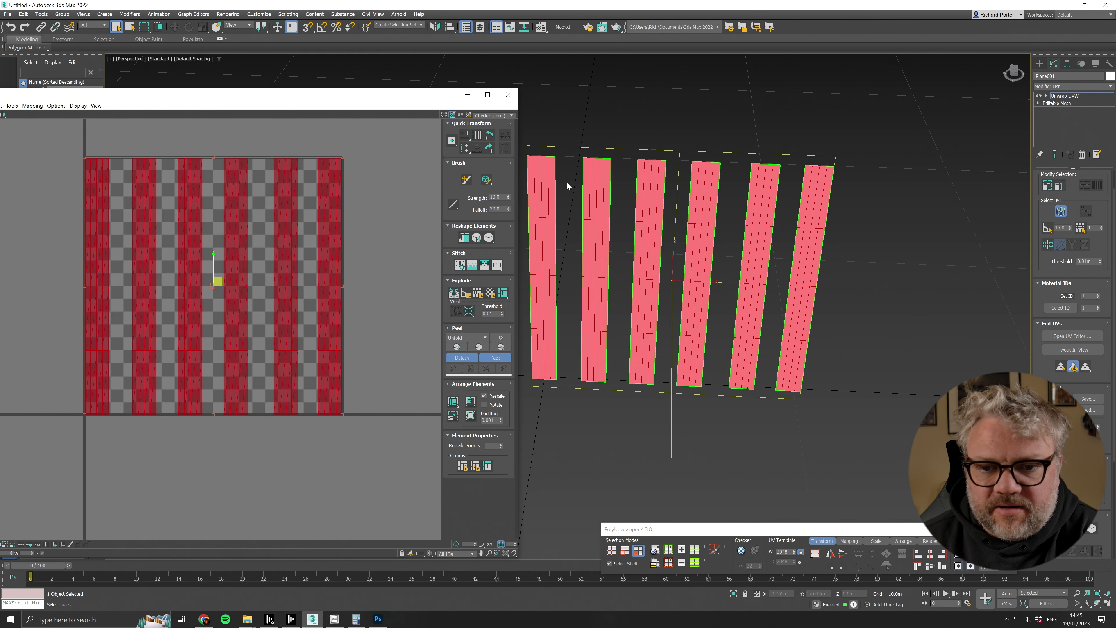
Deselect all the strips' UV faces and reposition the UV editor window.
left_click(25, 153)
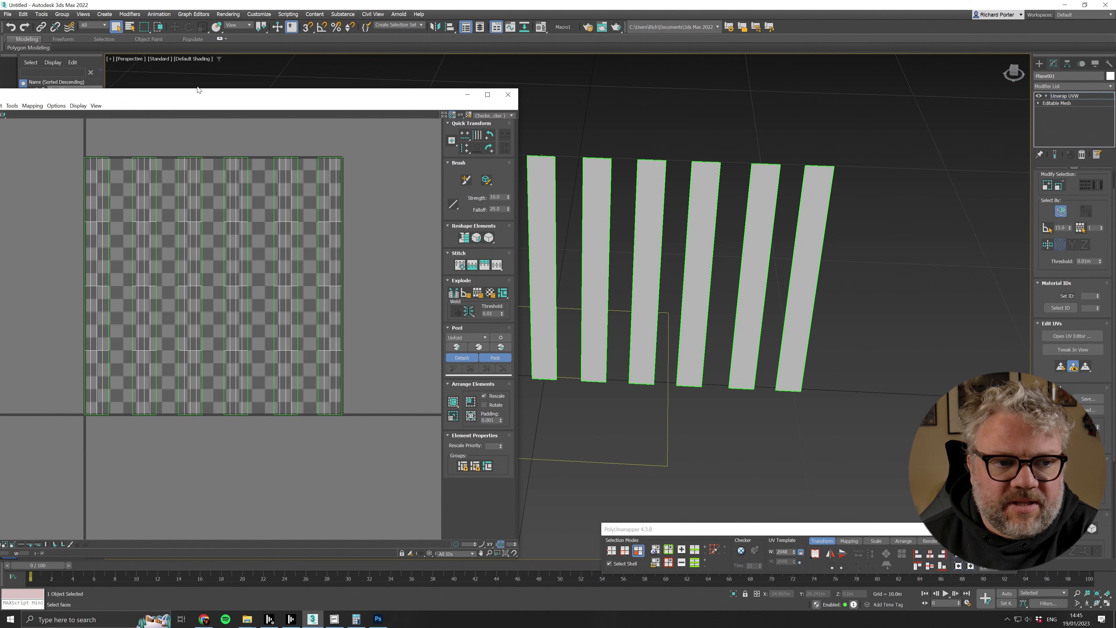
left_click_drag(197, 90, 187, 55)
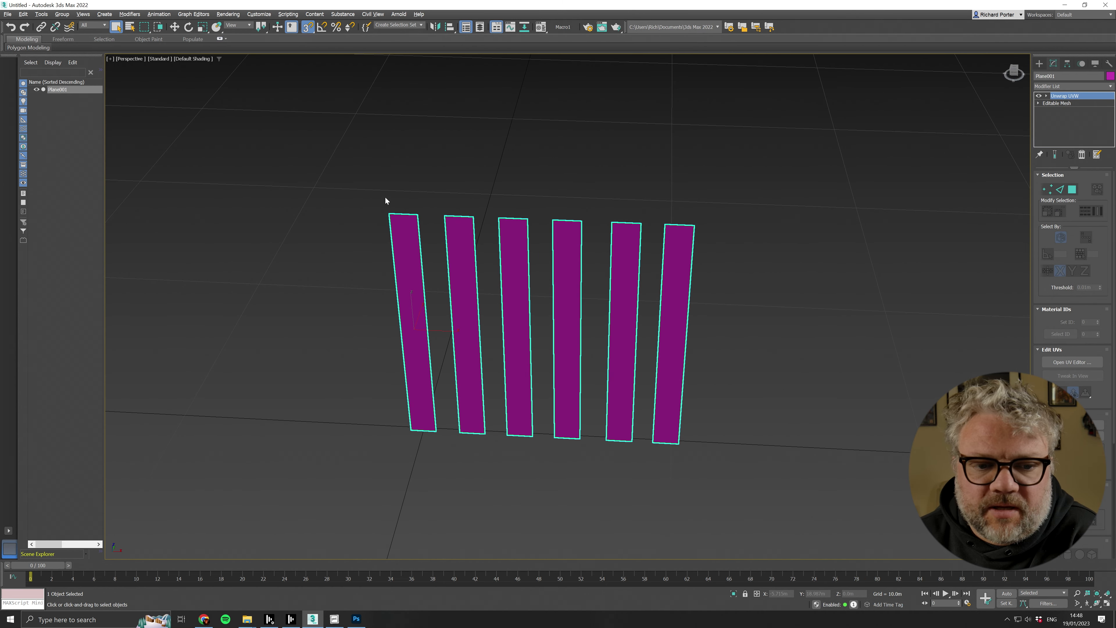
Measure the full width of the strip row with a Tape helper snapped between the outermost upper corners of the first and last strips.
middle_click_drag(540, 305, 514, 274)
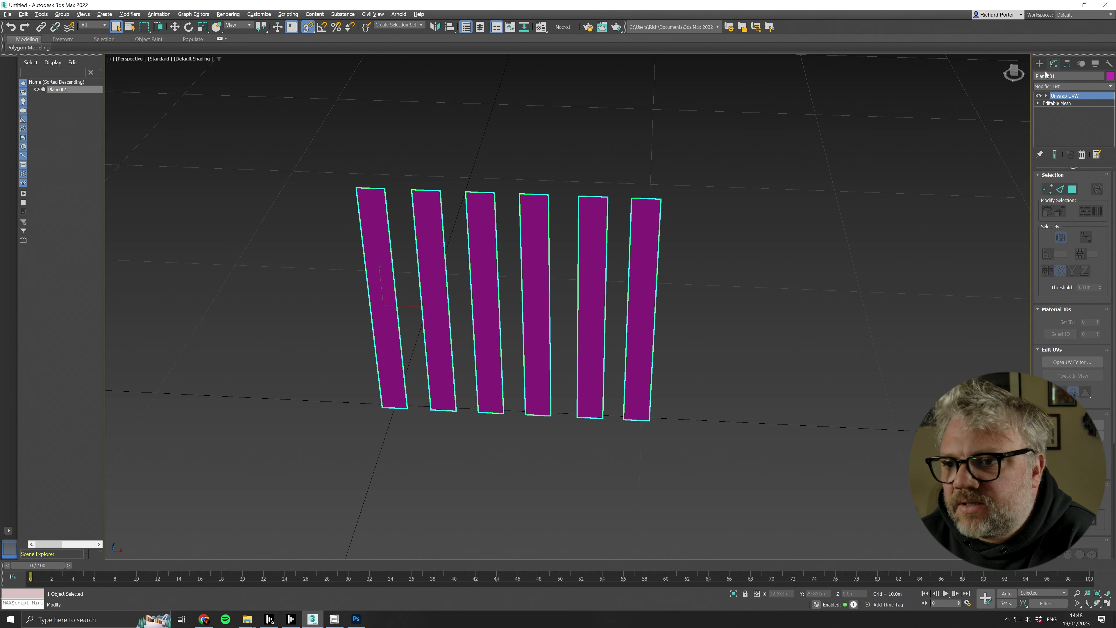
left_click(1039, 63)
left_click(1091, 151)
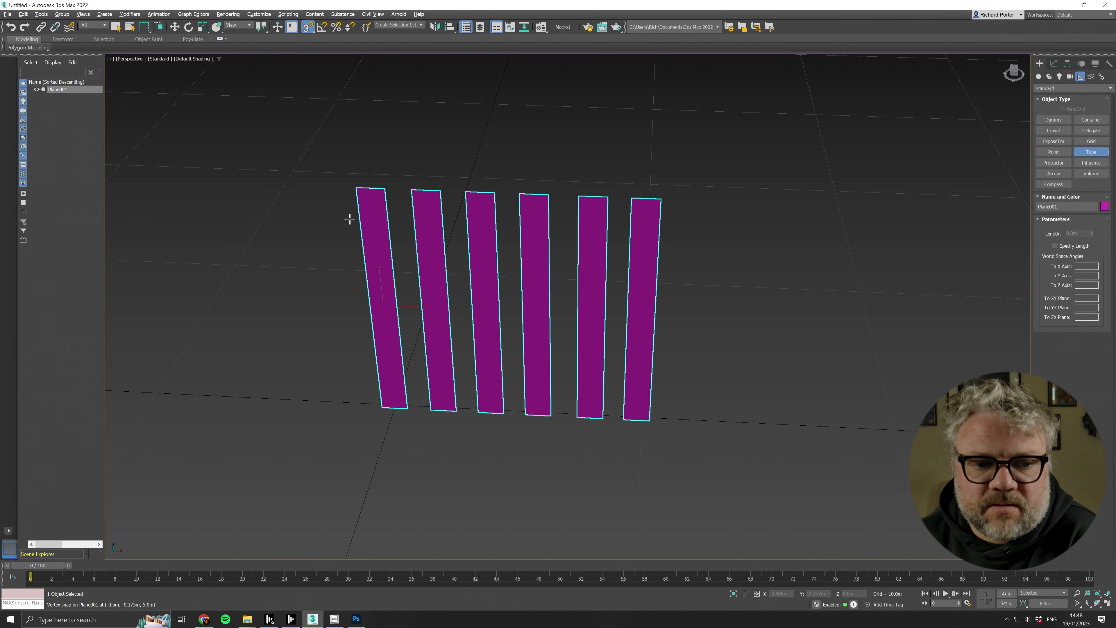
left_click_drag(357, 188, 660, 200)
right_click(660, 201)
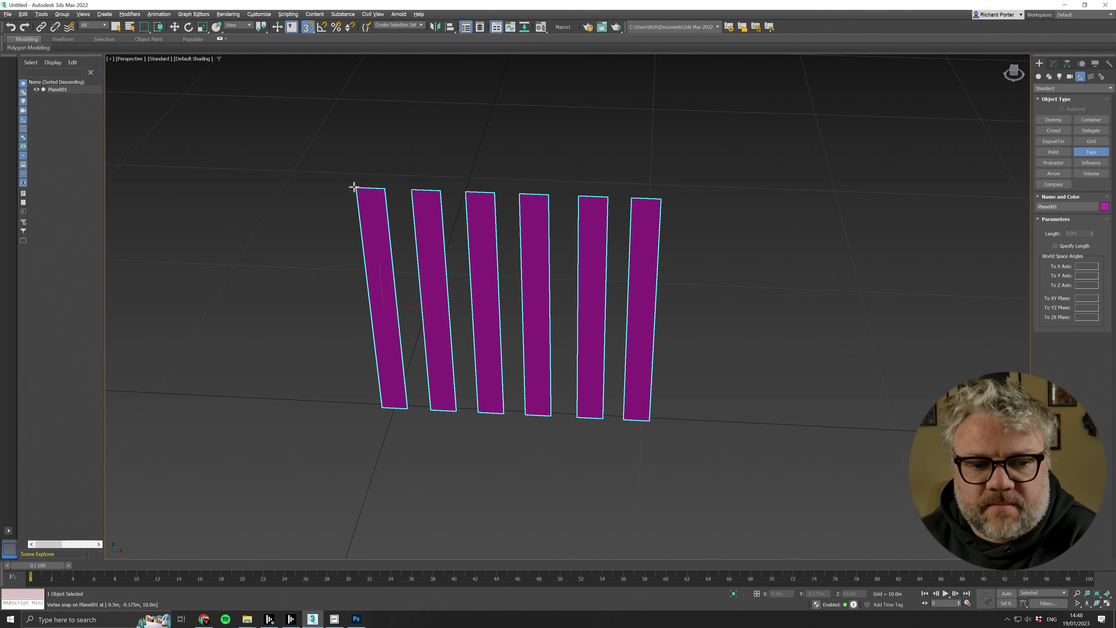
left_click_drag(358, 188, 660, 200)
Switch to Calculator and work out the pixels per metre as 1080/10 and the template width as 10.78 × 108.
key("super")
type("calc")
key("Return")
type("1080/10")
key("Return")
type("10.78*108")
key("Return")
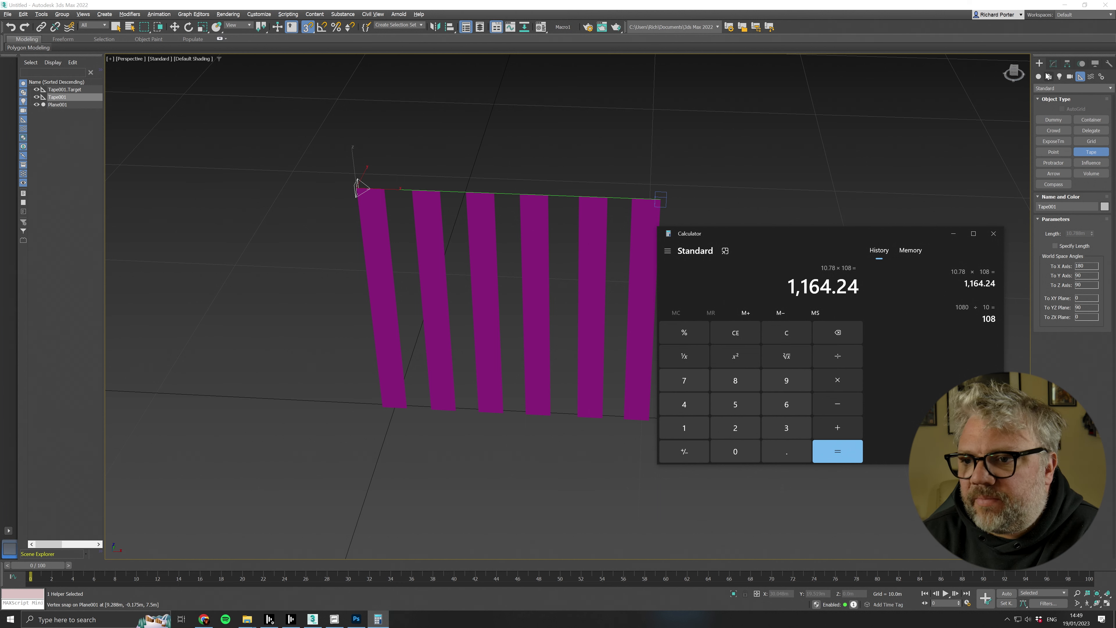
Open the UV editor for the combined strip mesh and select all its UV faces, moving the editor window fully into view.
left_click(1052, 64)
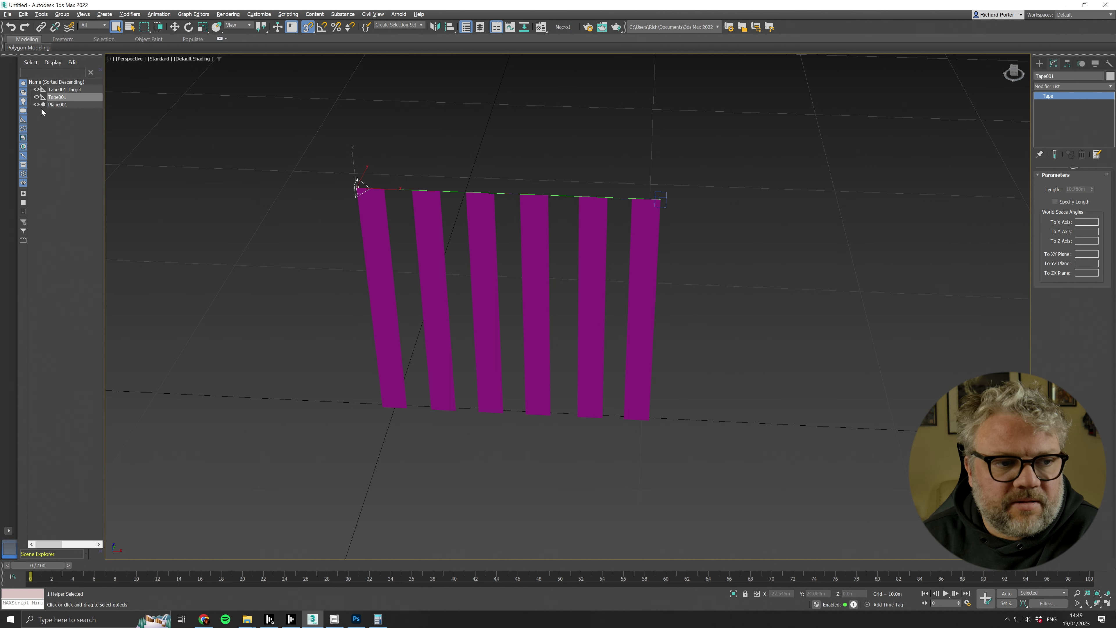
left_click(56, 106)
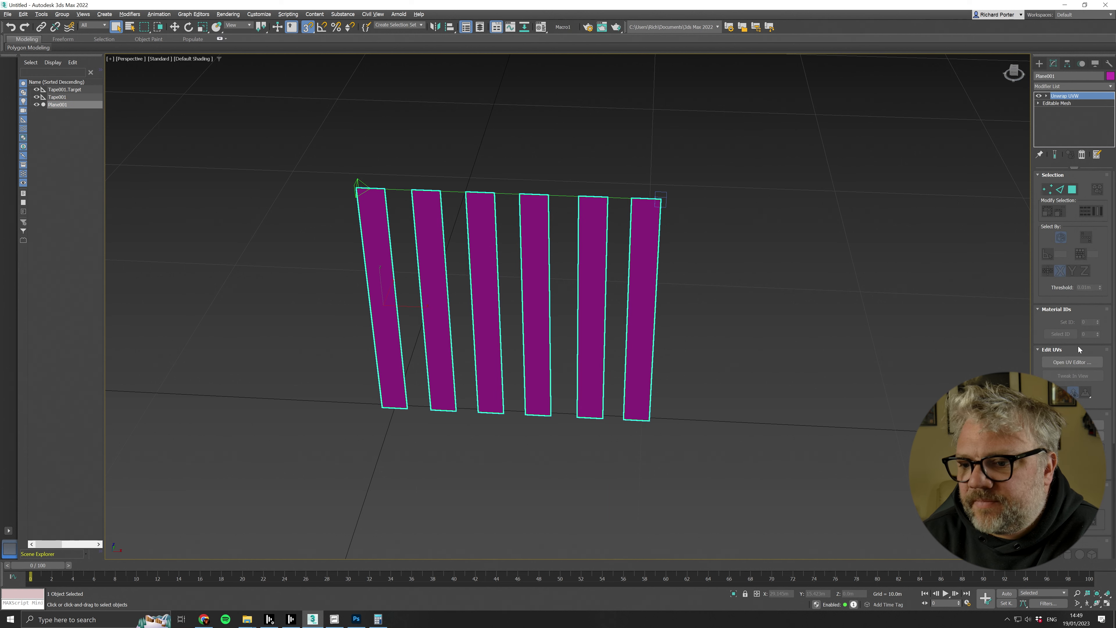
left_click(1069, 362)
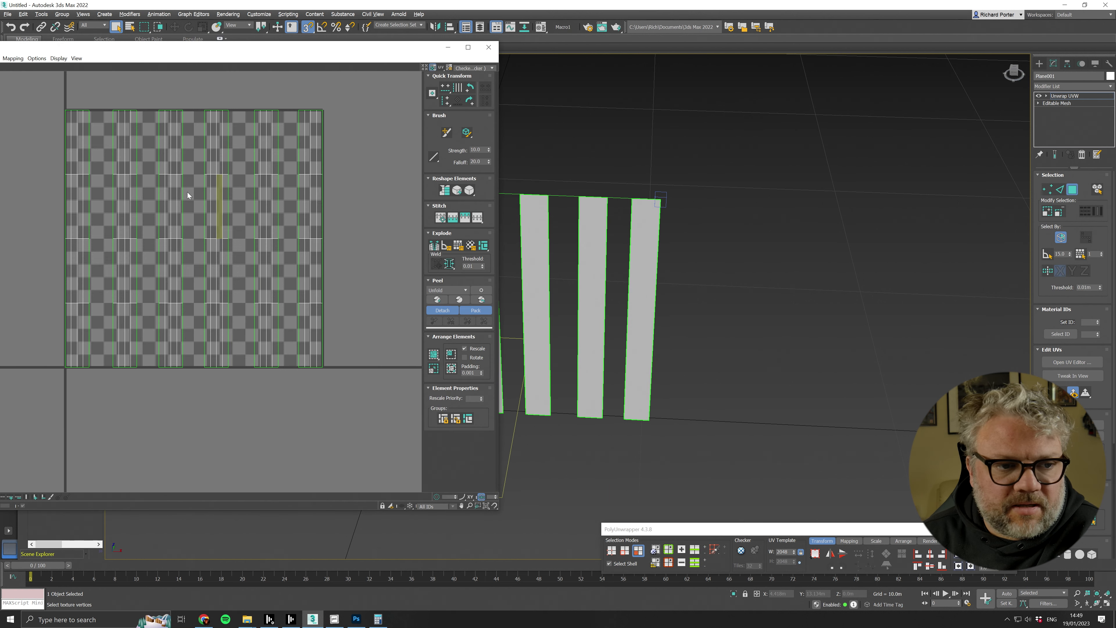
left_click_drag(52, 96, 408, 469)
left_click_drag(220, 47, 481, 59)
Render the strips' UV template at a width of 1164 and a height of 1080.
left_click(254, 70)
left_click(281, 215)
double_click(249, 118)
type("1164")
double_click(249, 126)
type("1080")
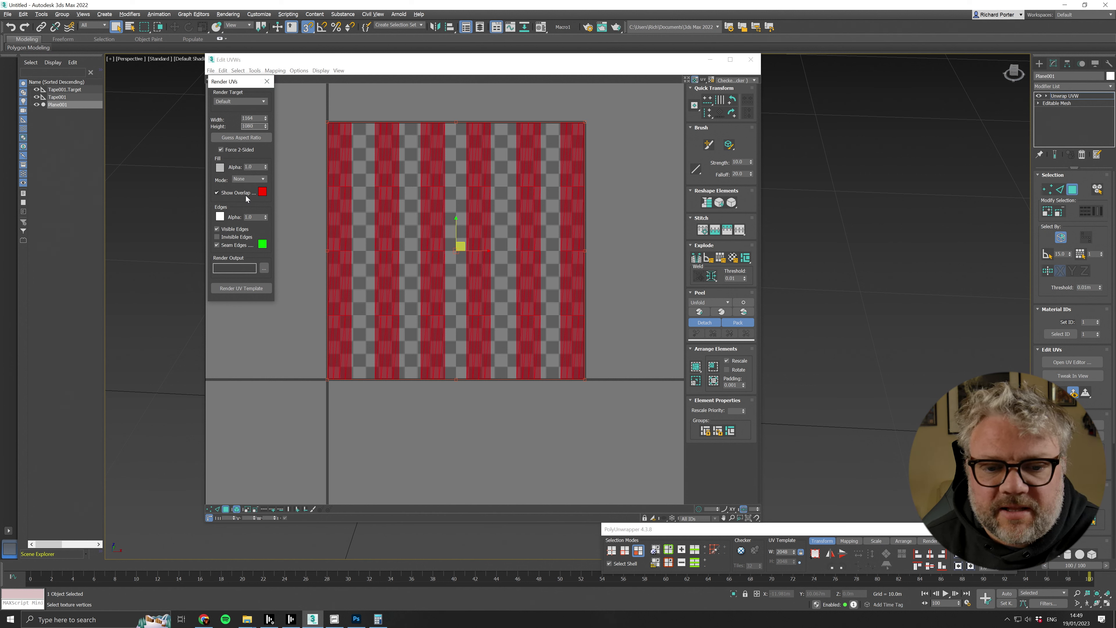
left_click(229, 288)
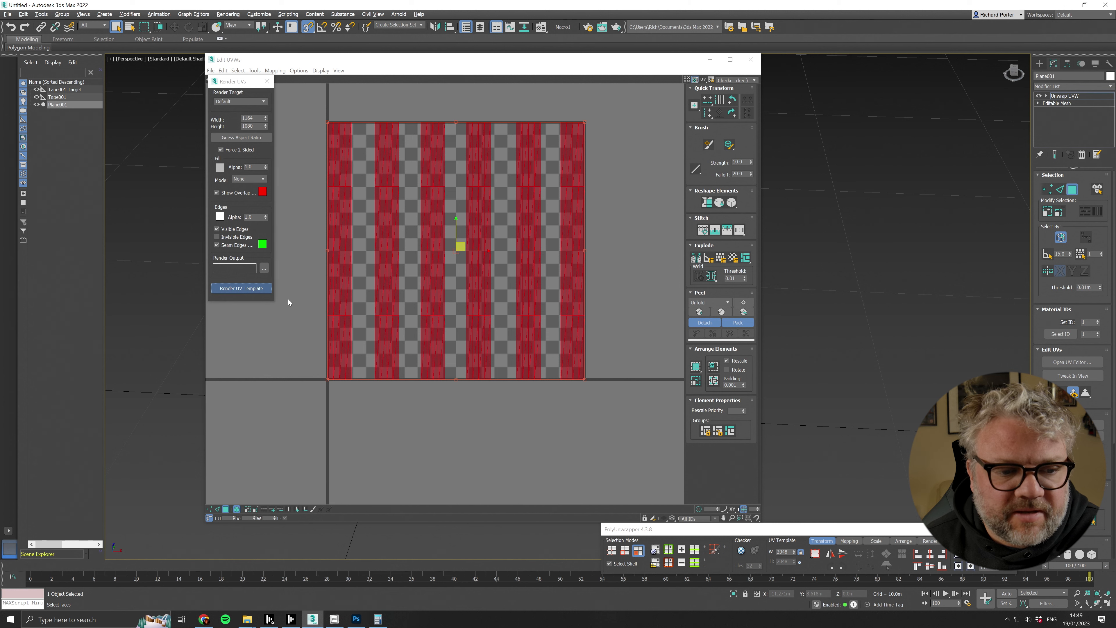